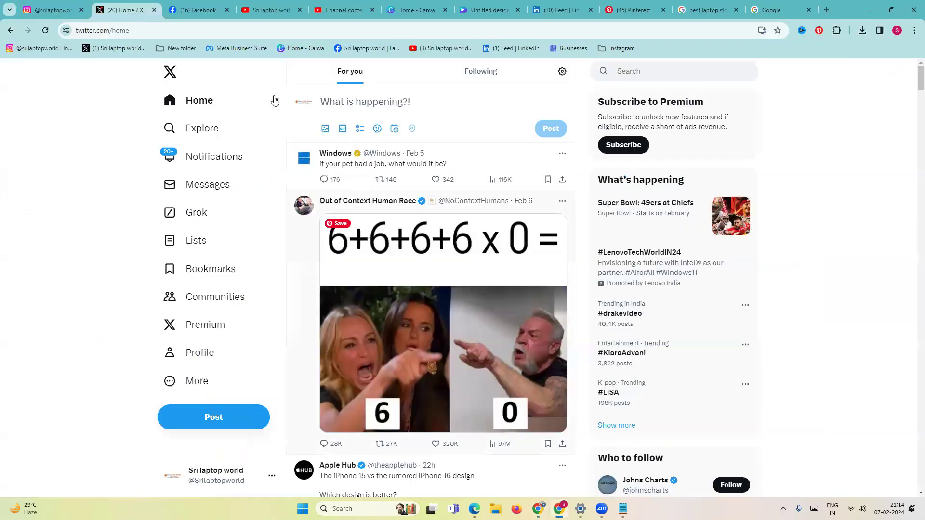
Step: Browse the Sri laptop world channel's Videos list, then return to the Canva happy-customers video design
click(262, 11)
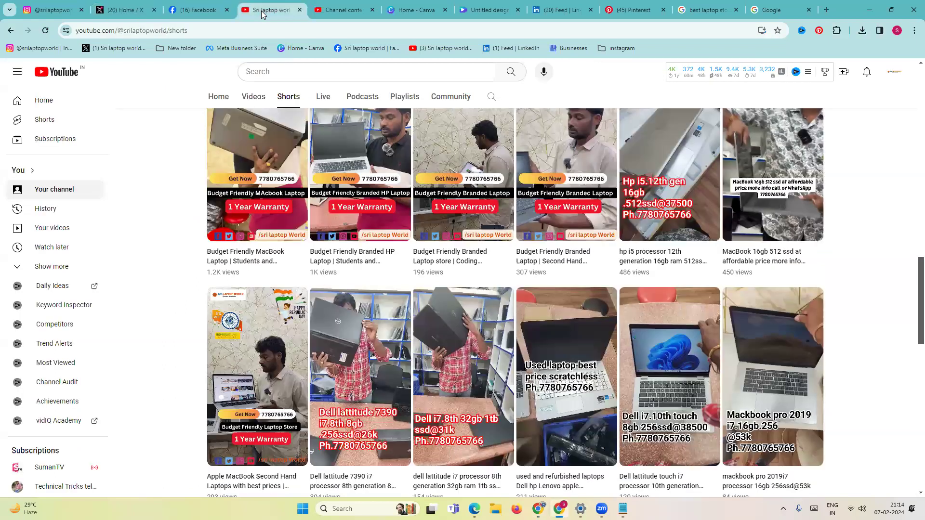
click(249, 97)
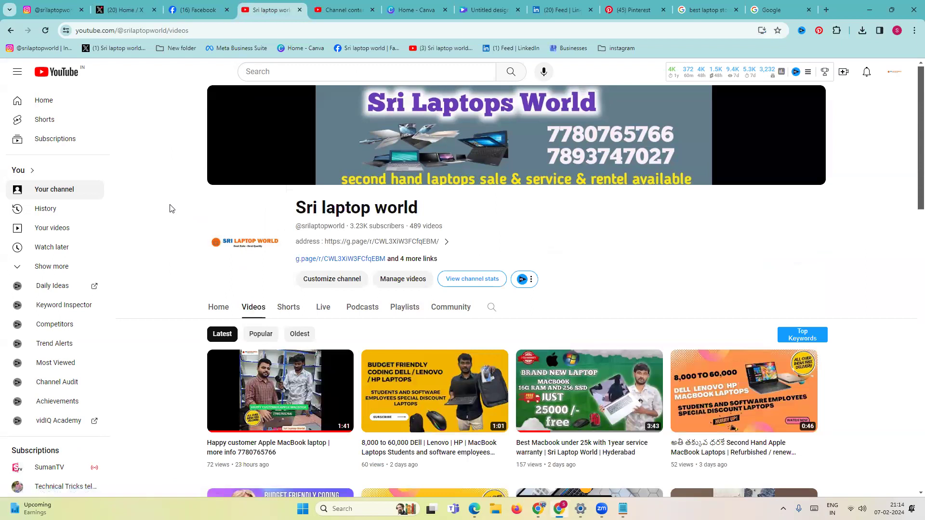
scroll(171, 208, down, 2)
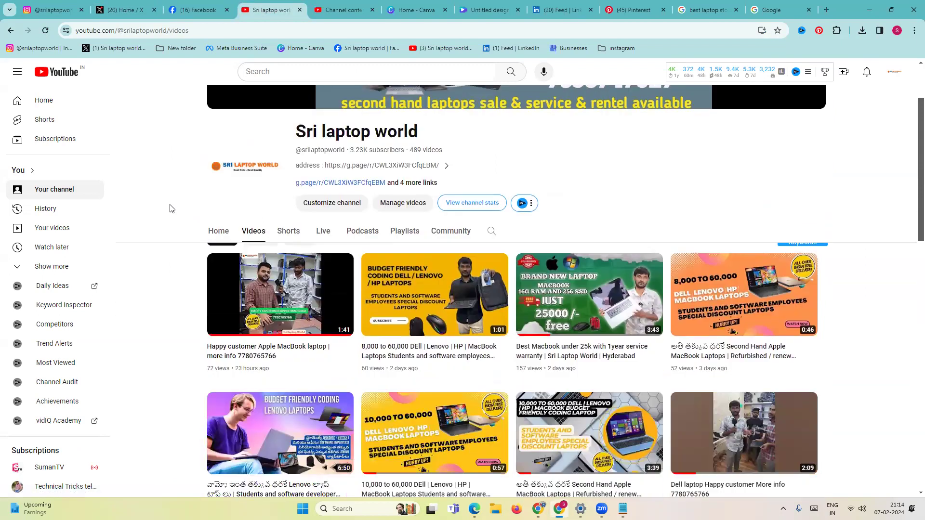
scroll(170, 209, up, 1)
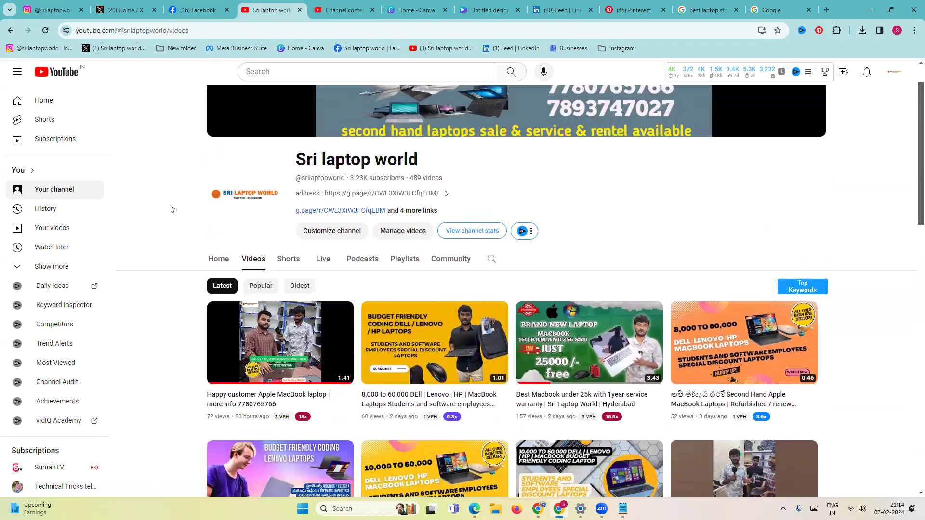
scroll(179, 162, up, 1)
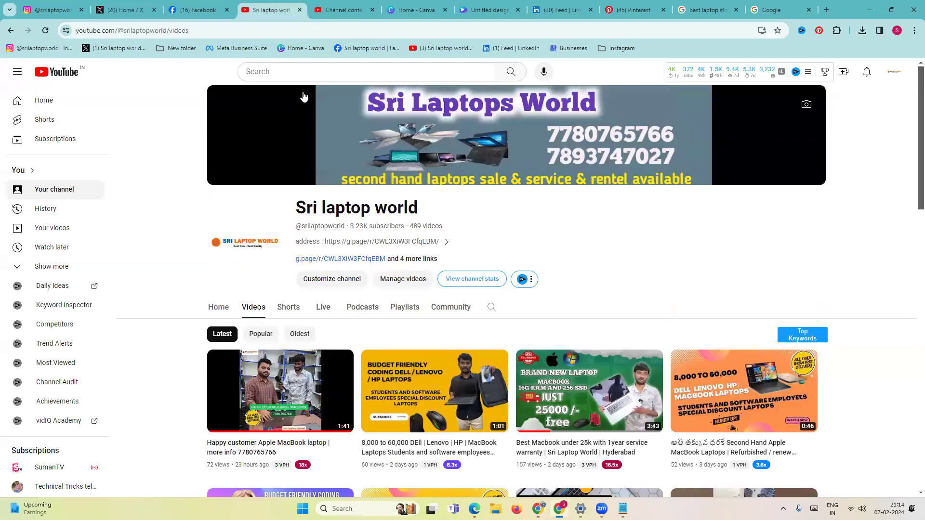
click(489, 11)
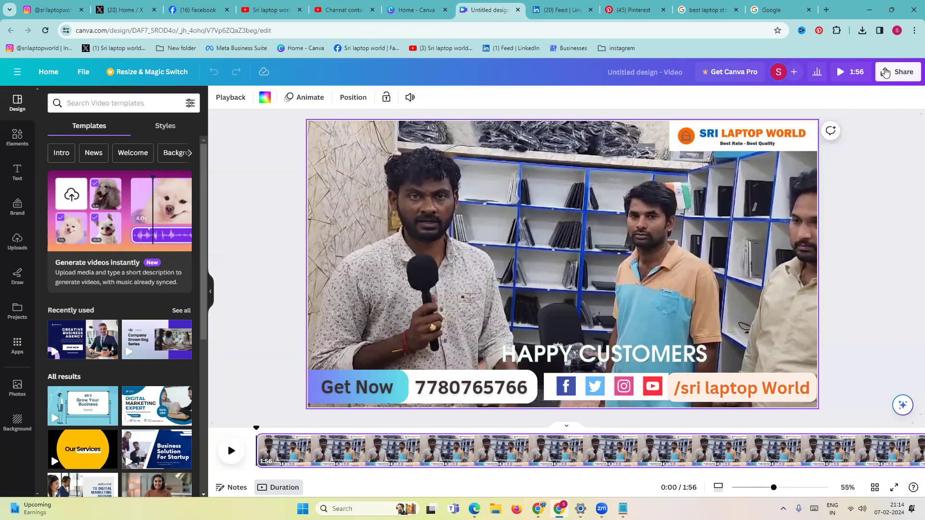
Step: Download the happy-customers video design as a JPG image via Share > Download
click(885, 72)
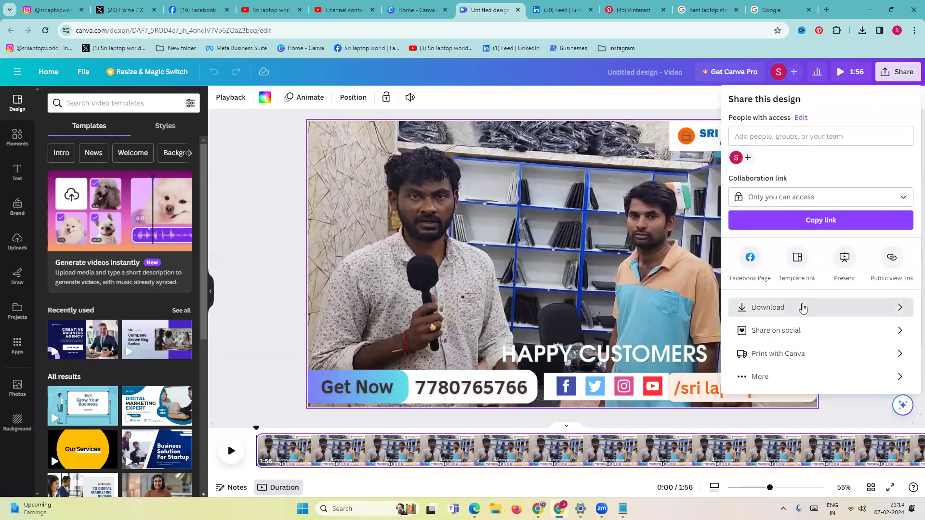
click(802, 308)
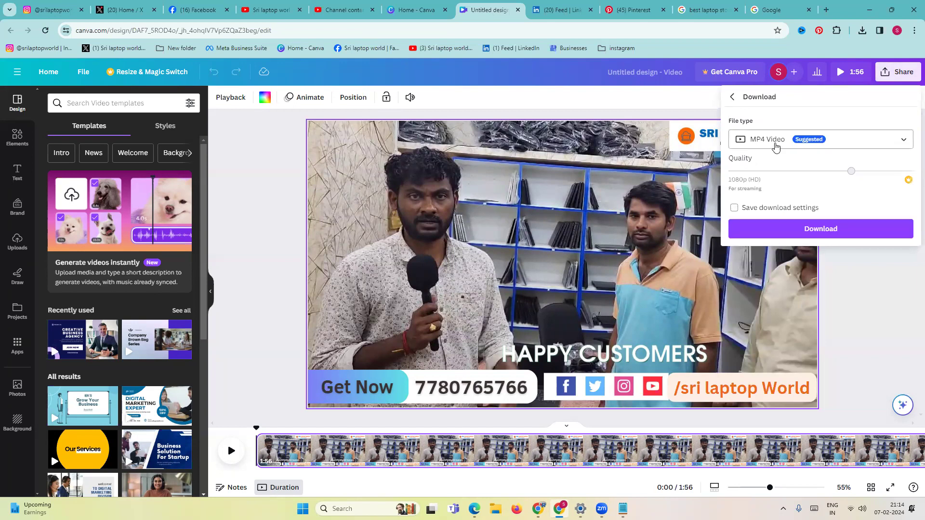
click(775, 148)
click(770, 171)
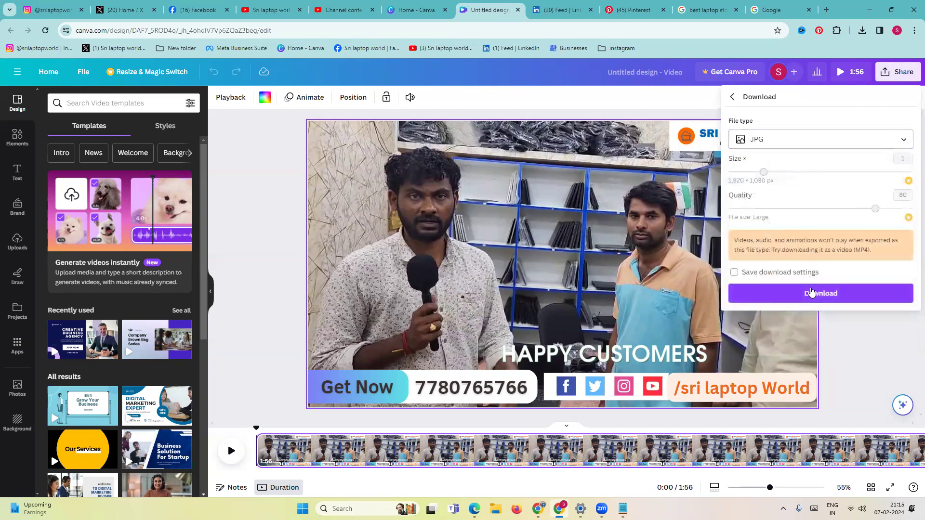
click(811, 293)
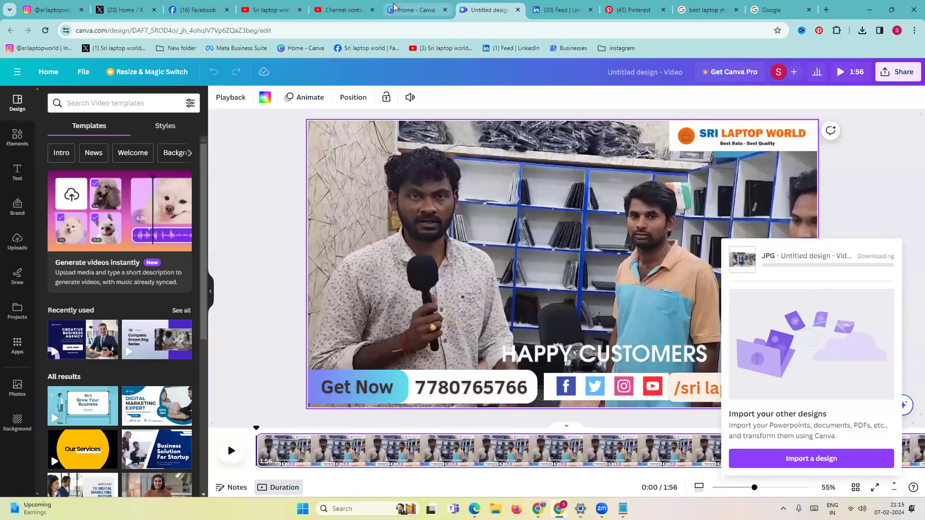
Step: Create a new YouTube Thumbnail design from the Canva home page
click(395, 8)
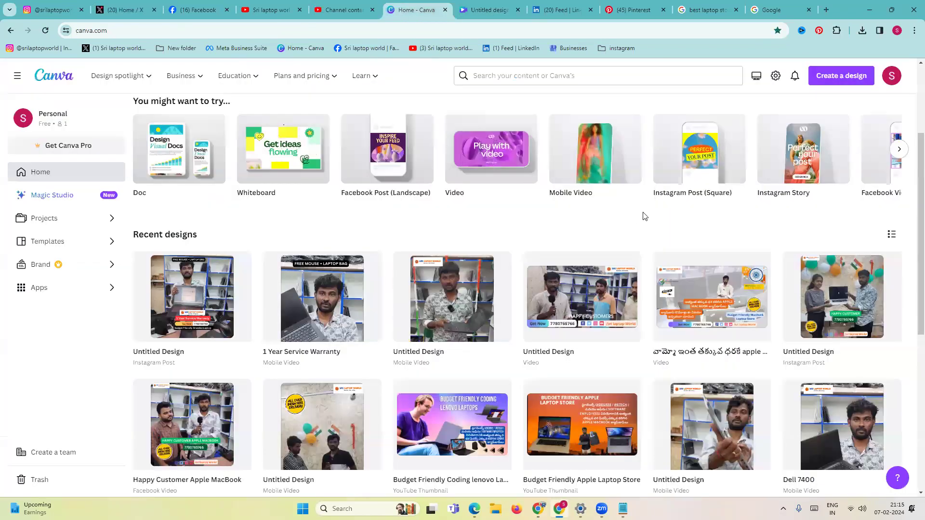
click(899, 150)
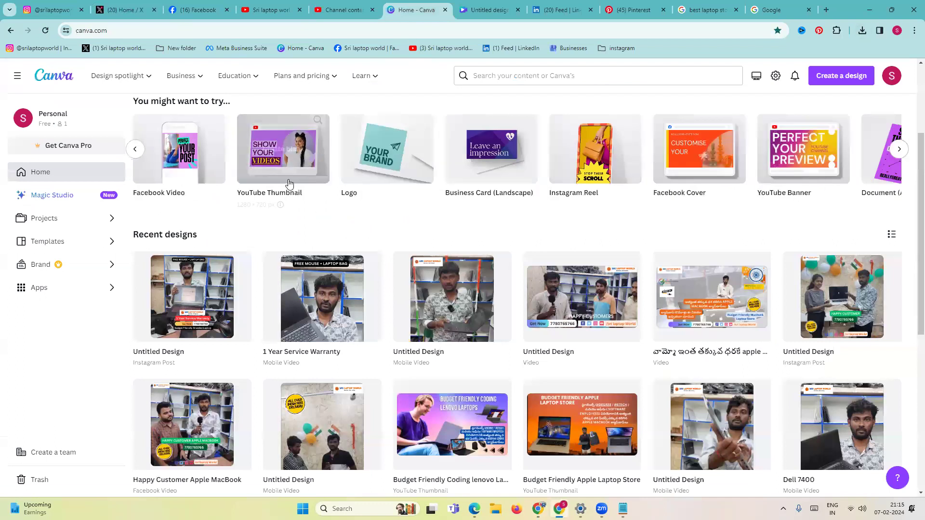
click(288, 179)
click(377, 10)
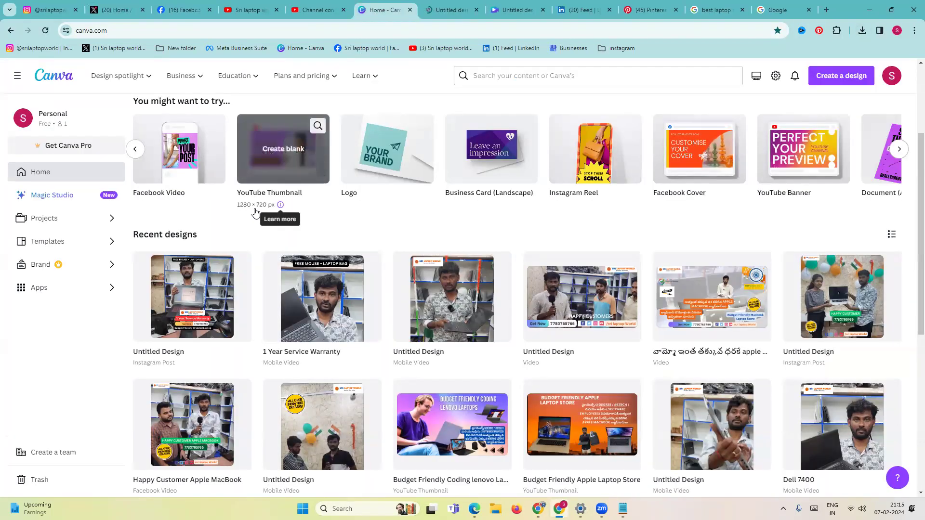
click(440, 6)
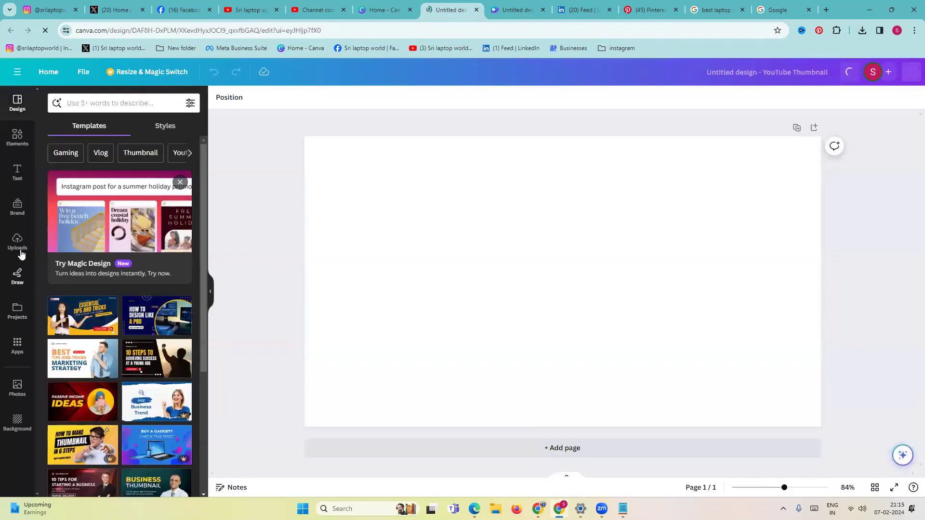
Step: Upload the Untitled design shop photo and set it as the thumbnail page background
click(19, 246)
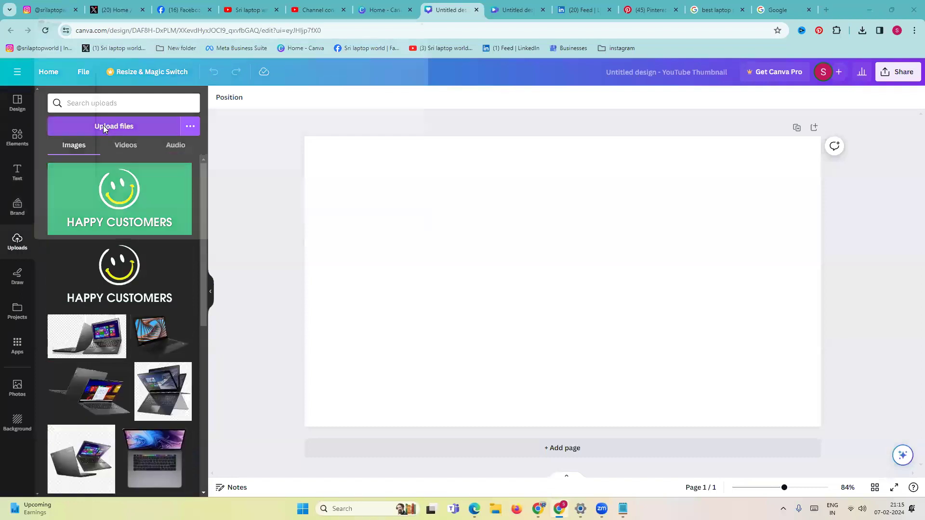
click(104, 125)
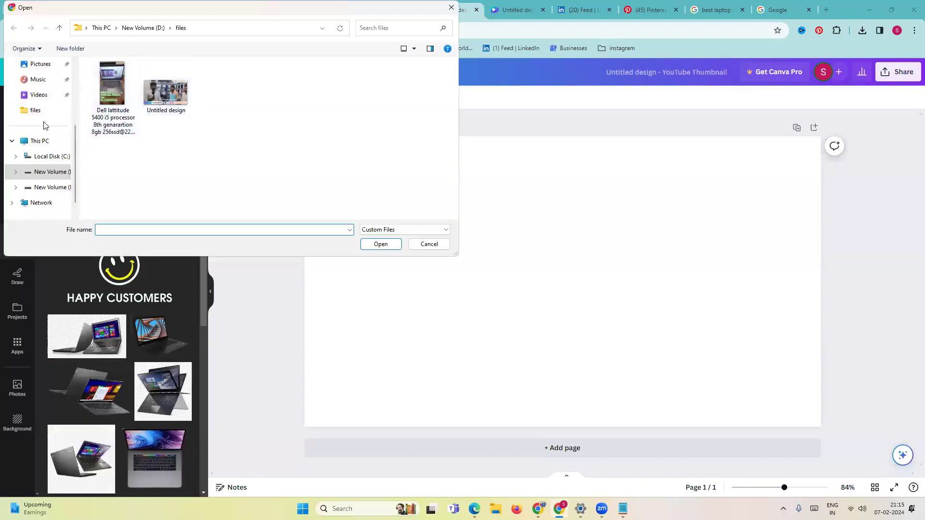
double_click(166, 88)
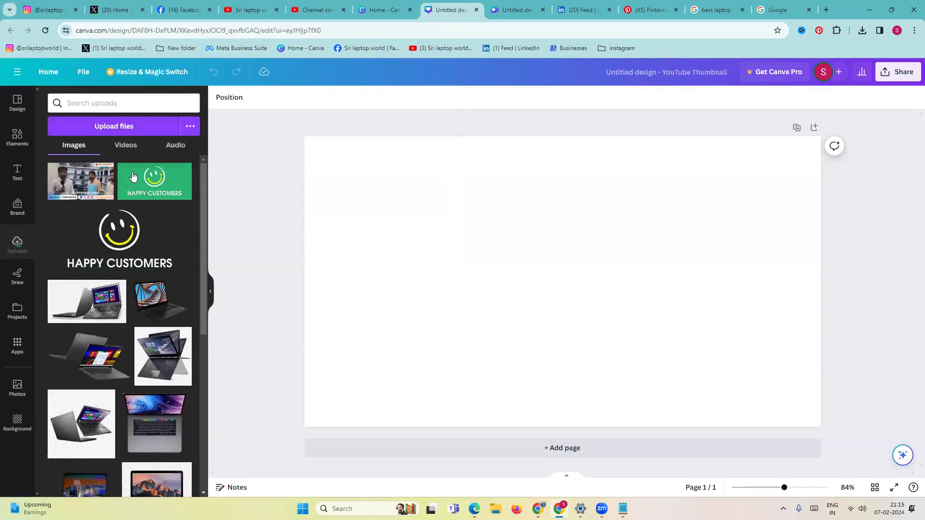
click(101, 189)
right_click(494, 206)
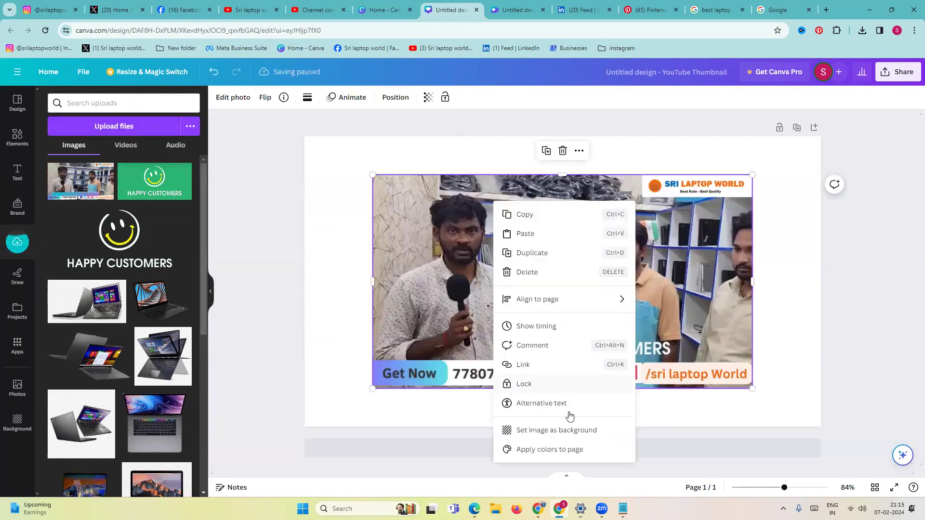
click(568, 427)
scroll(148, 298, down, 5)
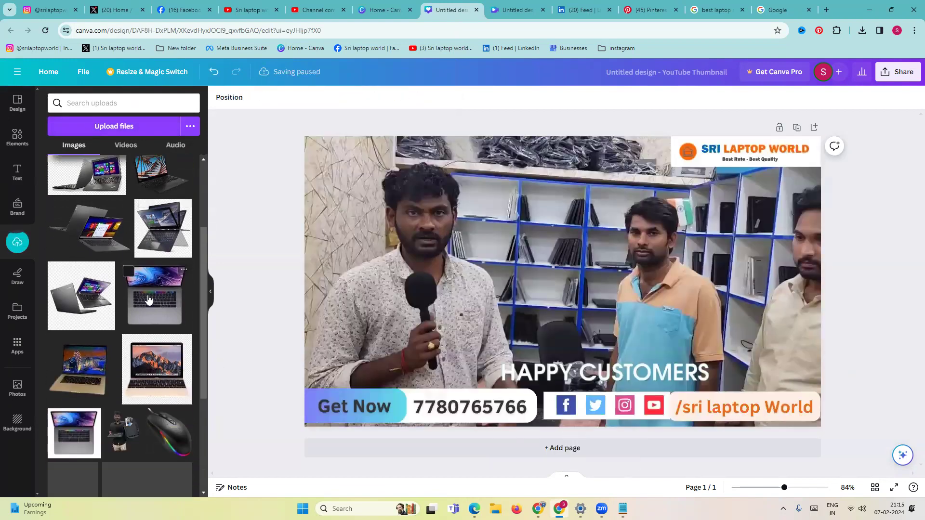
Step: Add the RGB mouse and backpack images, shrink them and place them in the photo's lower-right corner
click(168, 322)
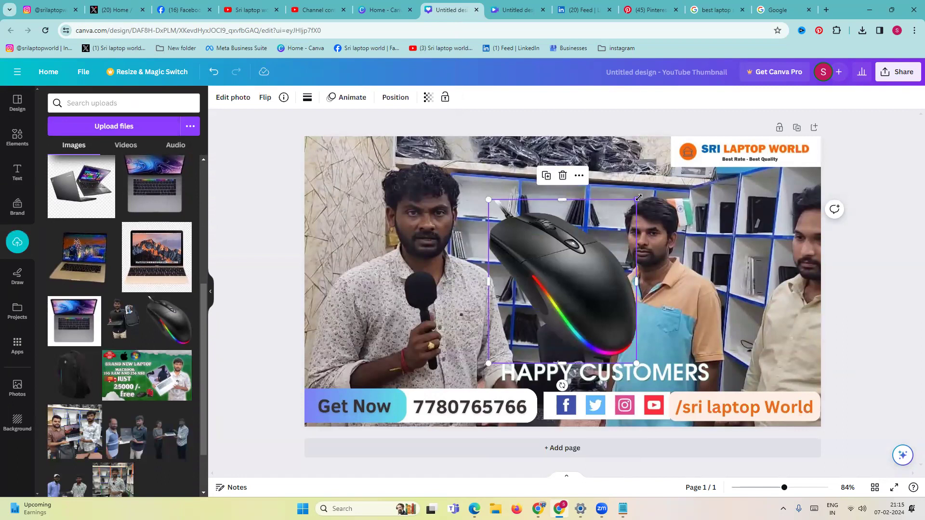
drag(639, 198, 550, 298)
drag(550, 333, 804, 348)
mouse_move(808, 315)
mouse_down()
mouse_move(779, 348)
mouse_move(798, 344)
mouse_up()
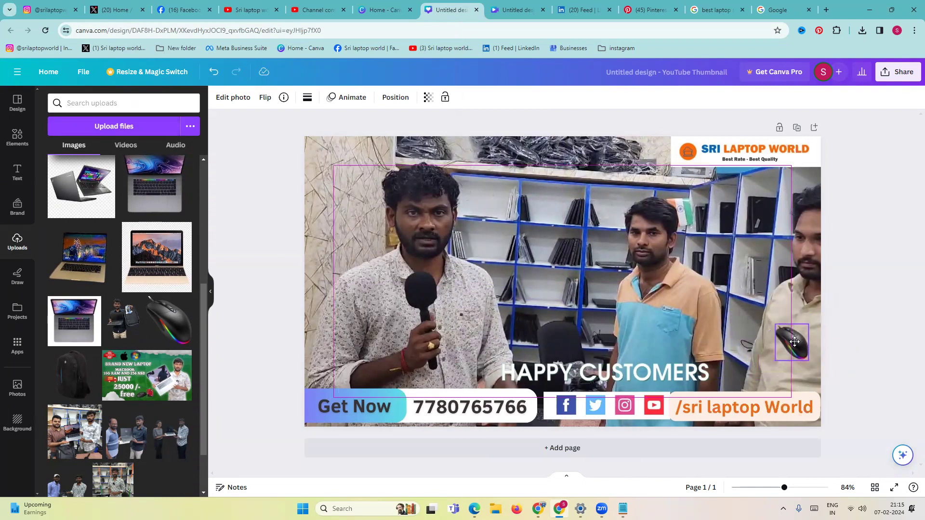
click(87, 361)
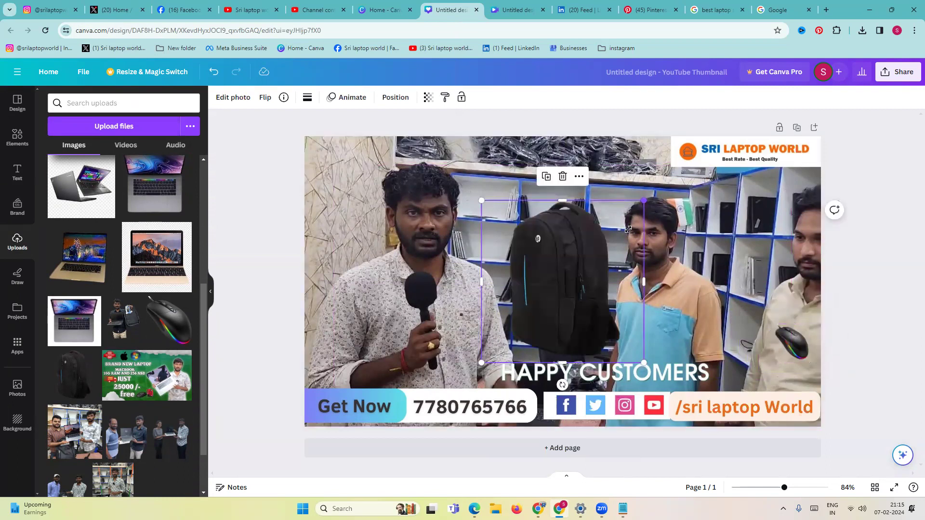
mouse_move(643, 202)
mouse_down()
mouse_move(532, 312)
mouse_move(756, 347)
mouse_up()
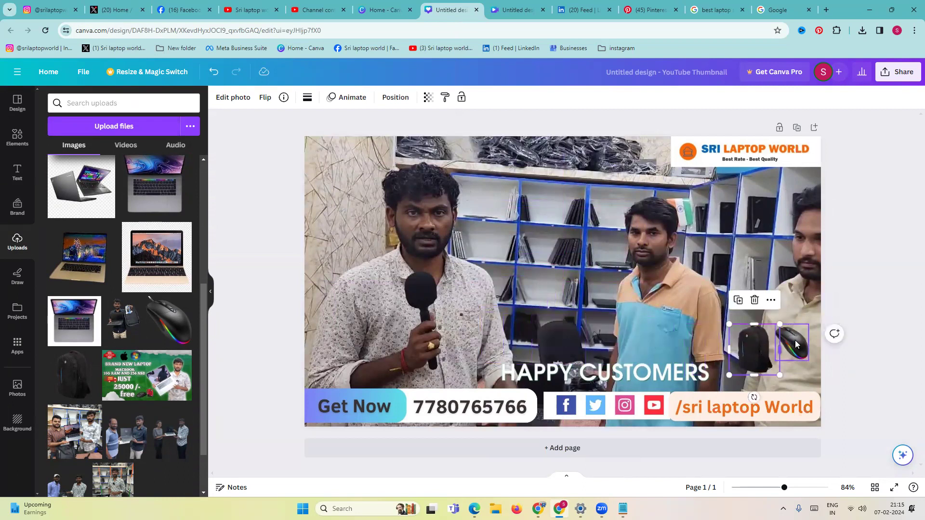
mouse_move(794, 346)
mouse_down()
mouse_move(796, 367)
mouse_move(758, 367)
mouse_up()
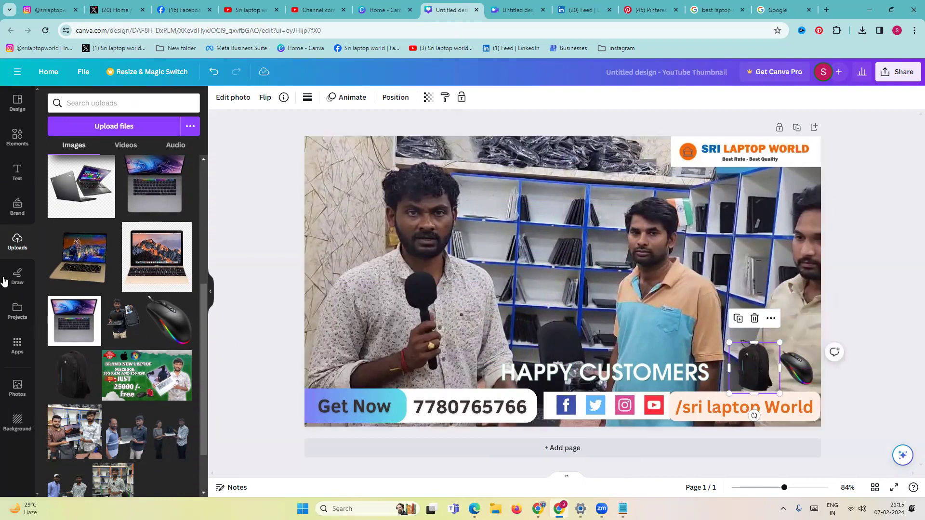
Step: Add a Free Bag + Mouse subheading with a background highlight, shrink it and make it uppercase
click(19, 172)
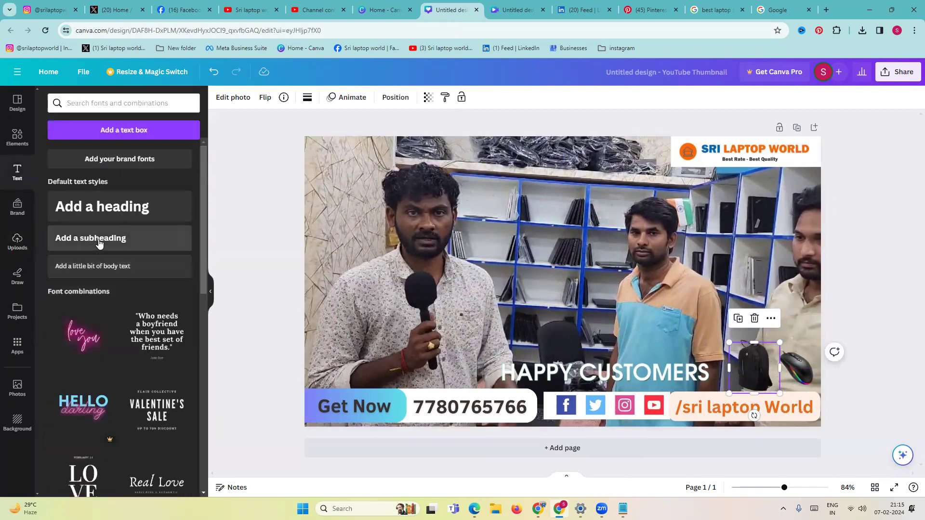
click(99, 242)
text(F)
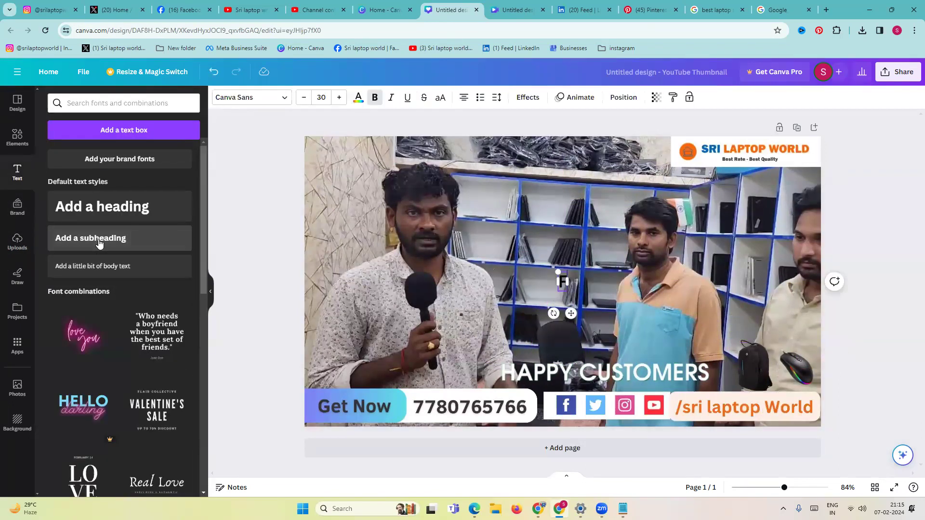
text(ree Bag)
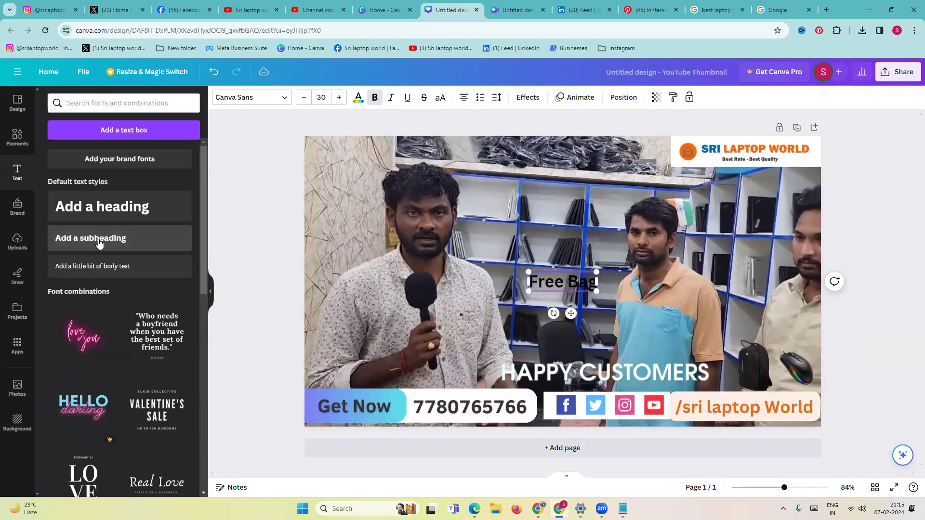
text( + M)
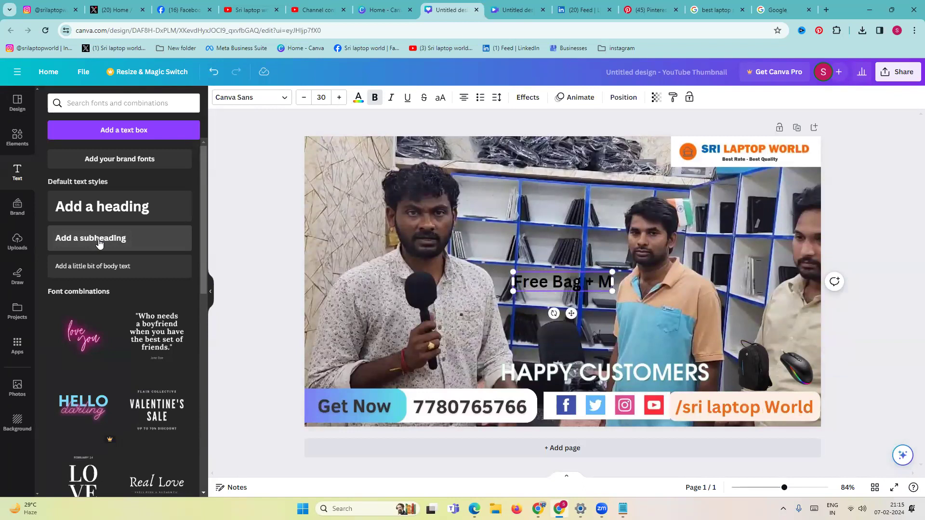
text(ouse)
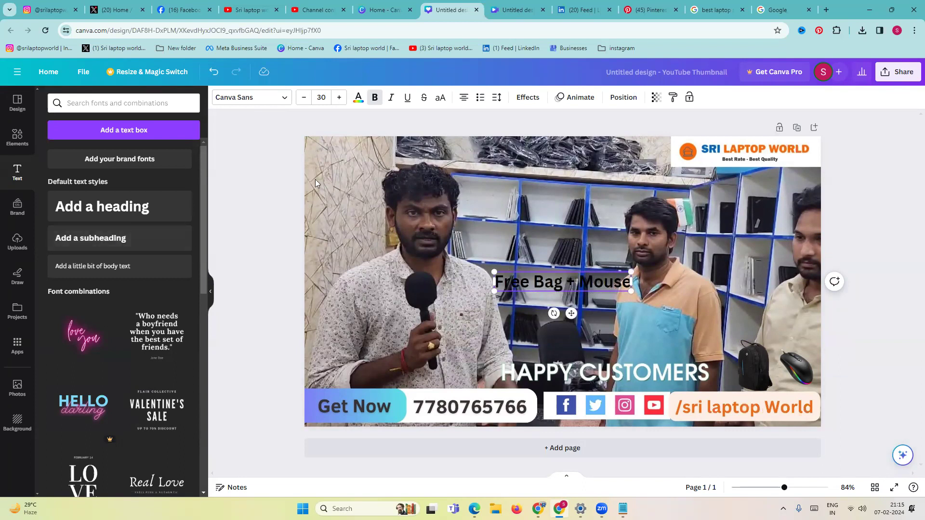
click(526, 97)
click(69, 340)
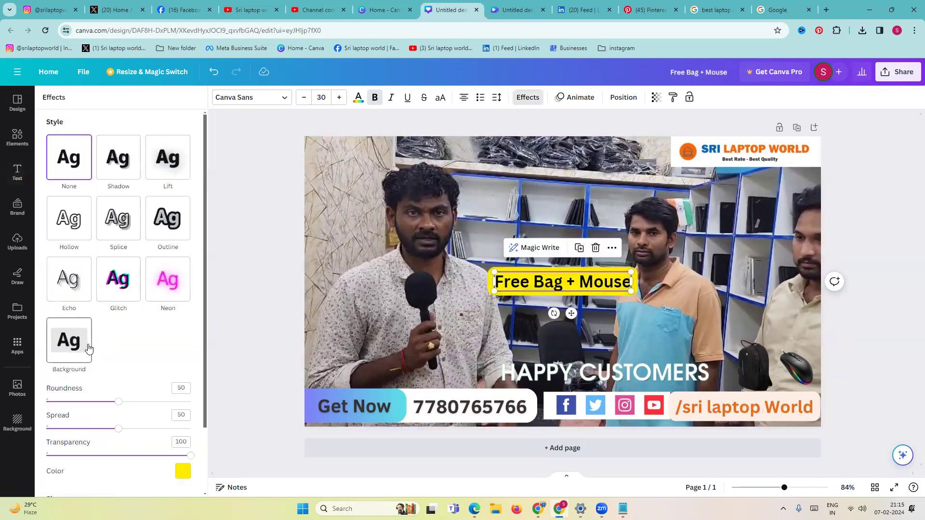
drag(494, 273, 764, 332)
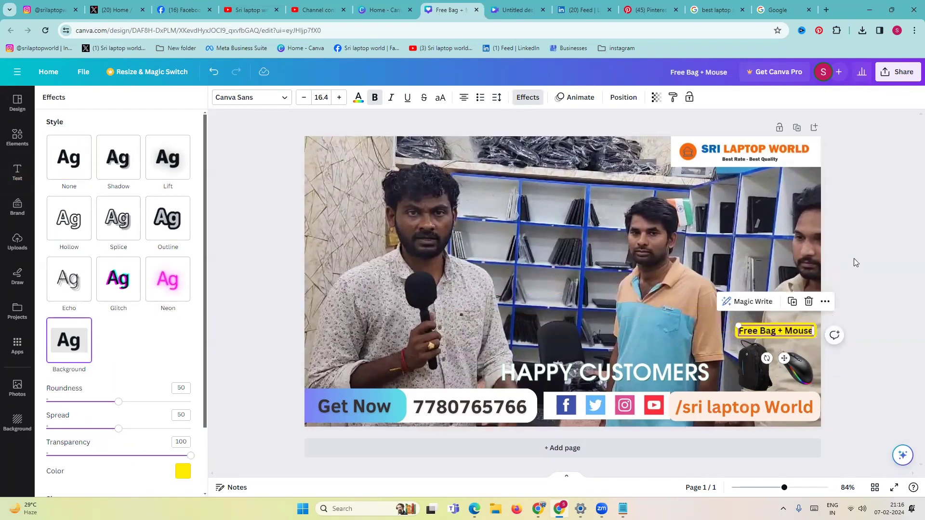
click(440, 97)
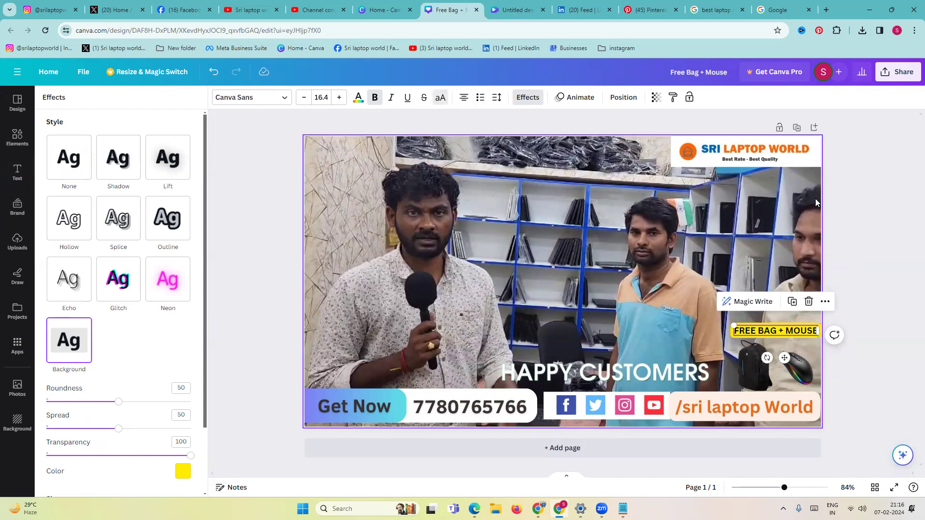
click(862, 240)
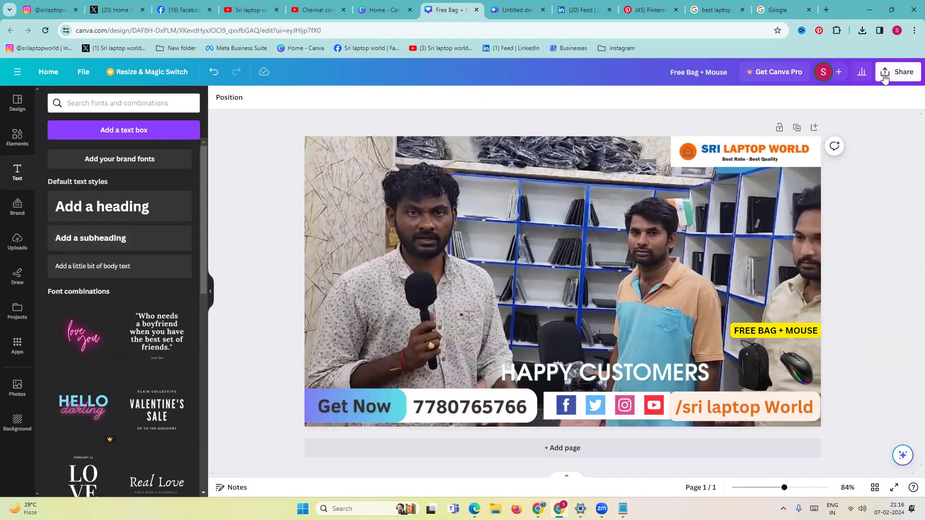
Step: Recolour the FREE BAG + MOUSE label to a dark-blue highlight with white text
click(766, 336)
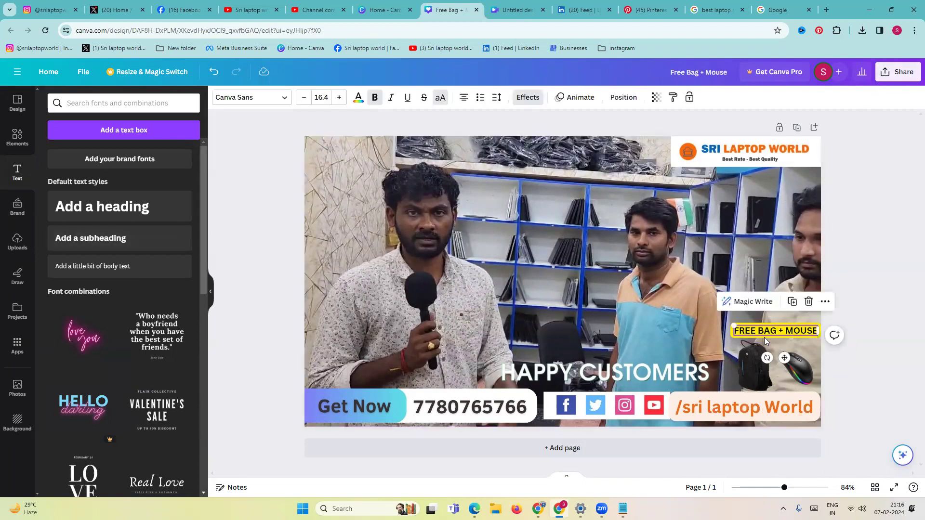
click(528, 97)
scroll(144, 372, down, 2)
click(183, 392)
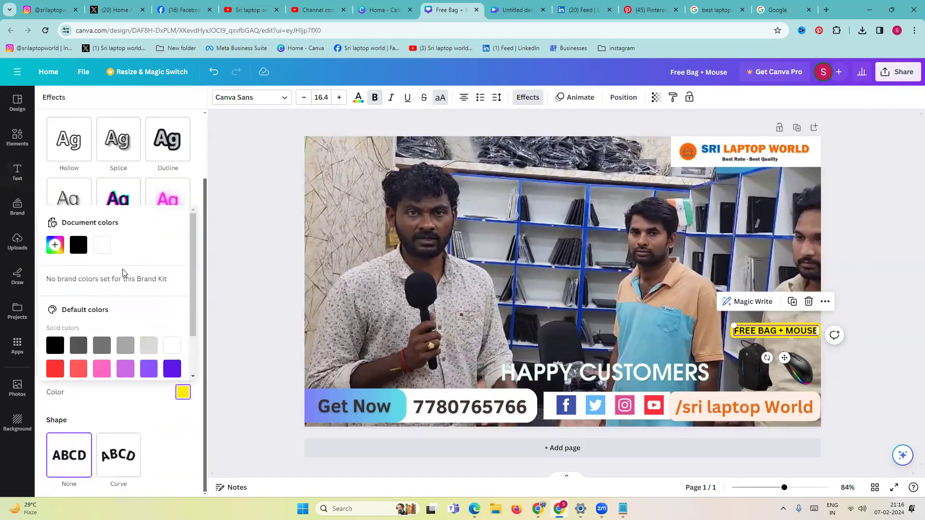
click(171, 369)
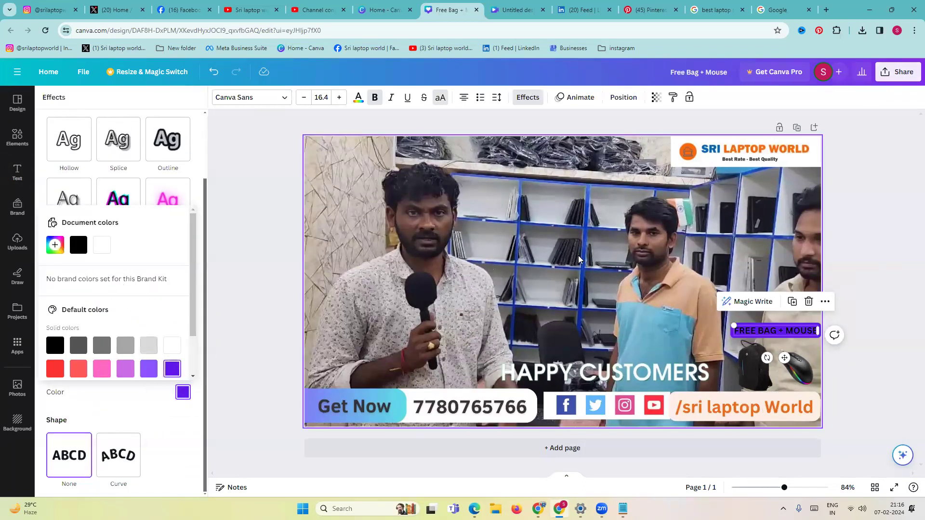
scroll(171, 354, down, 1)
click(173, 340)
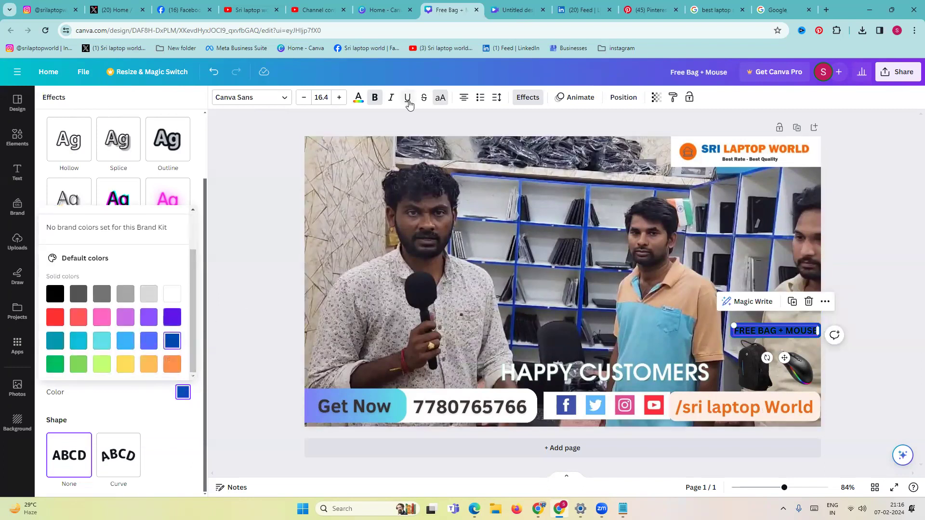
click(358, 97)
click(185, 391)
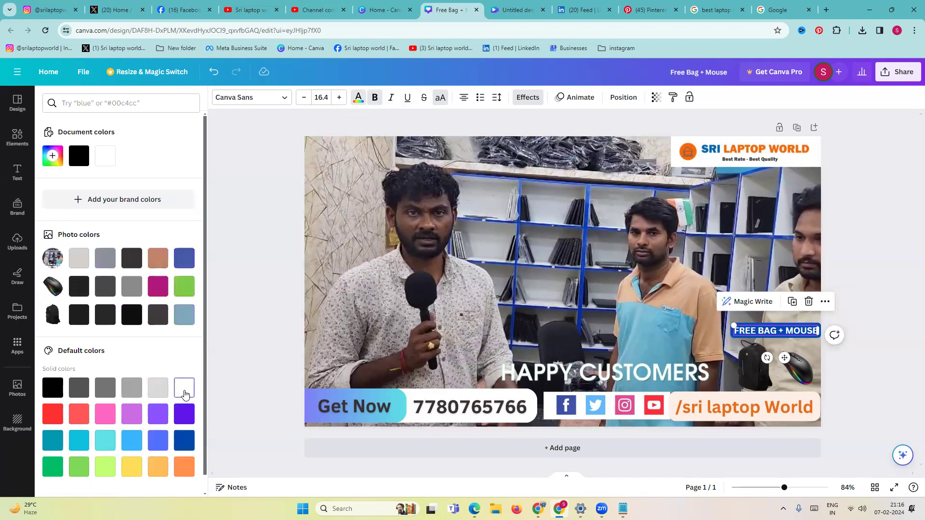
click(266, 301)
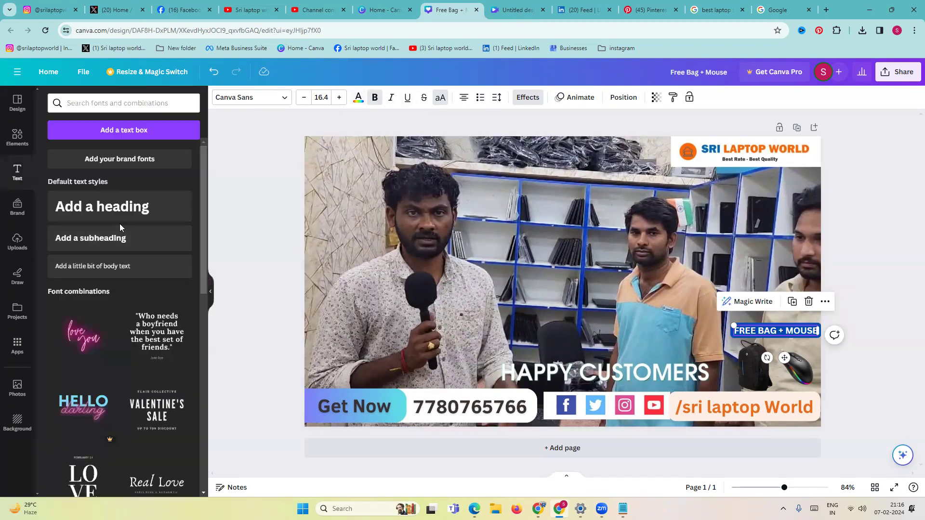
Step: Add an A+++ Condition subheading on one line and place it above HAPPY CUSTOMERS
click(115, 238)
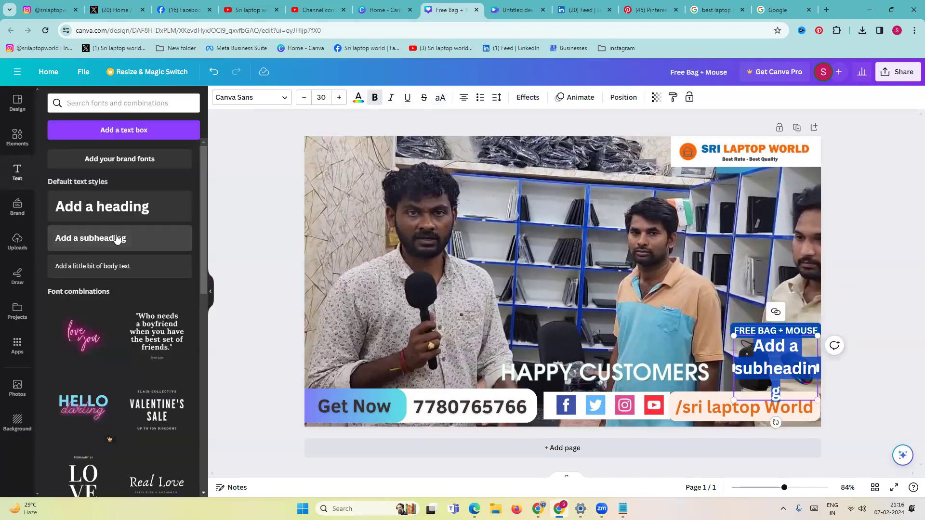
text(A)
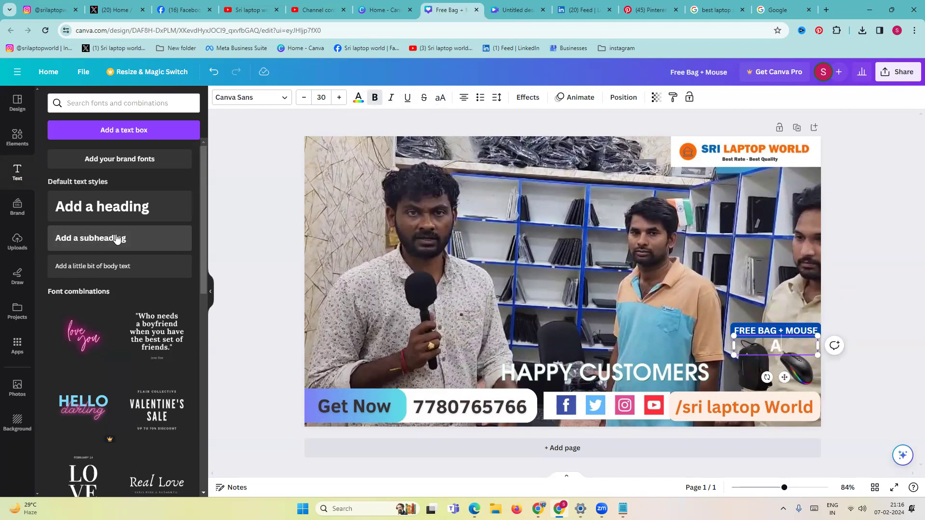
text(+++)
text( Condit)
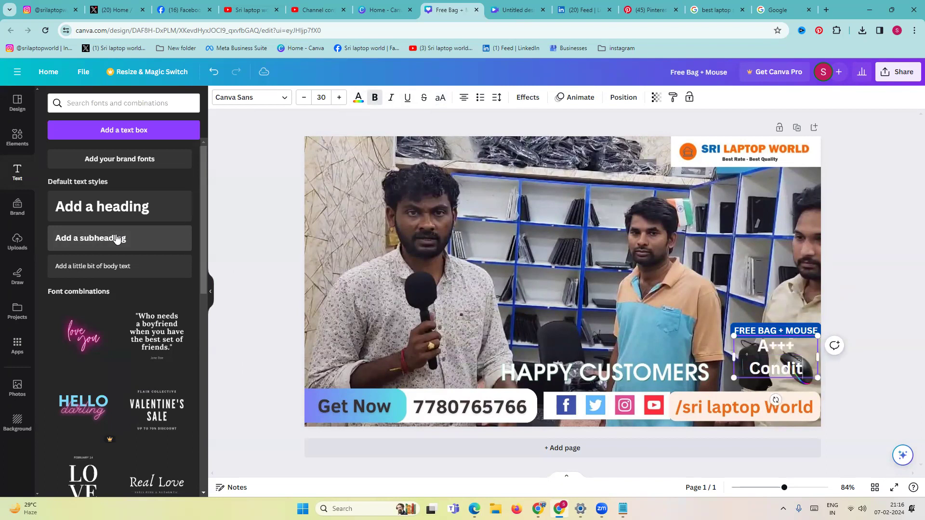
text(ion)
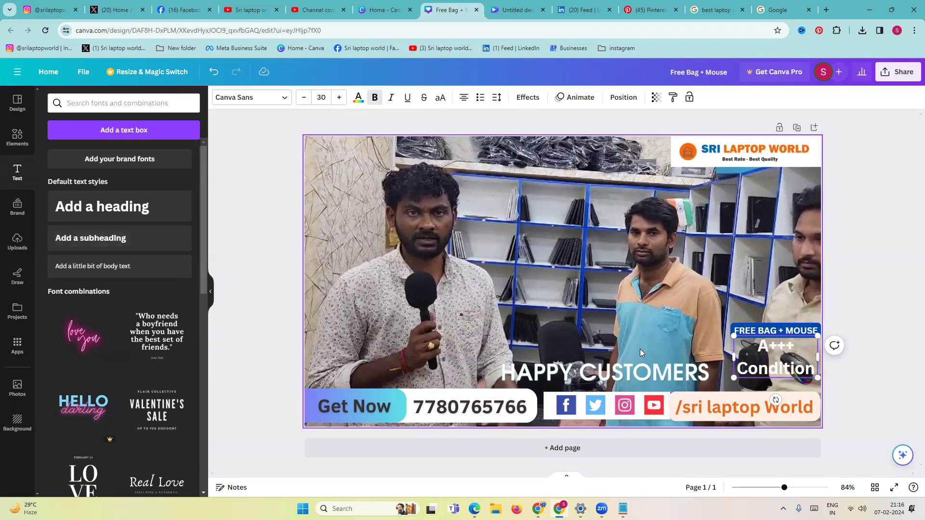
drag(731, 357, 591, 354)
click(731, 365)
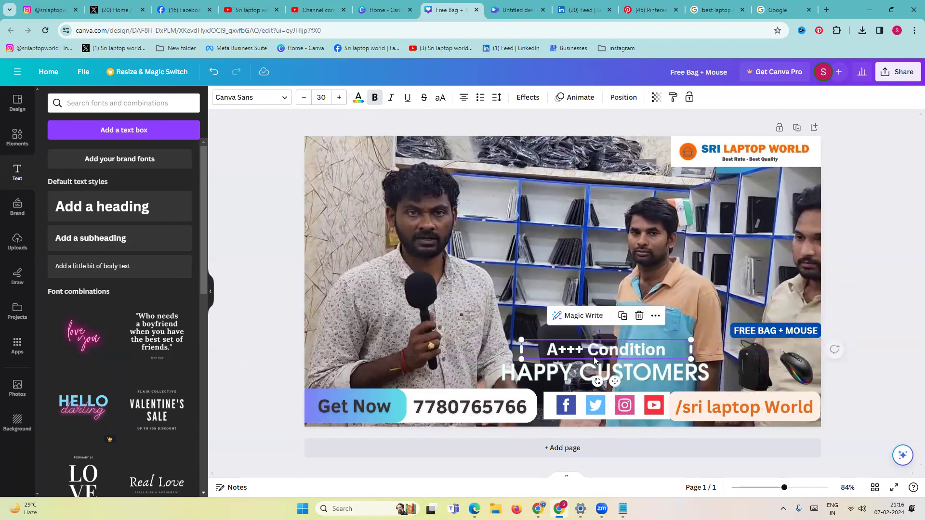
click(846, 280)
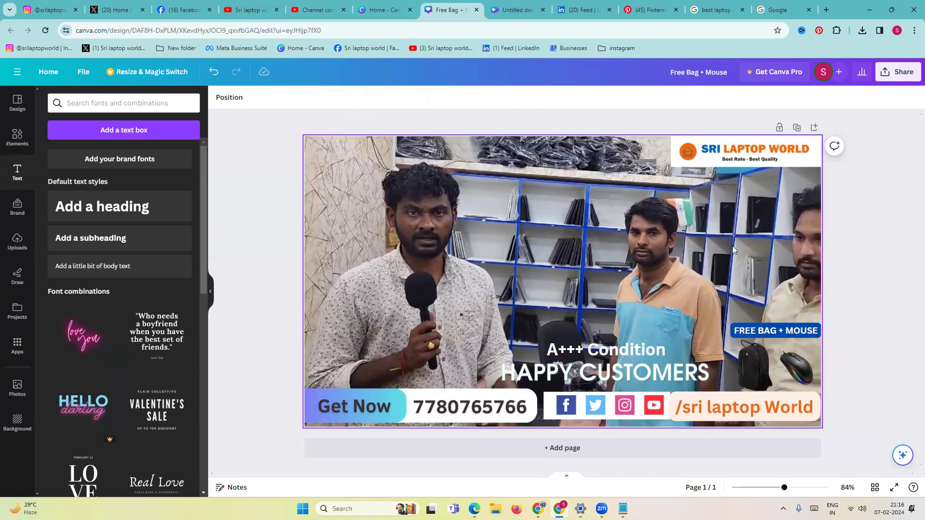
Step: Add a One Year Service Warranty line under A+++ Condition and move both above HAPPY CUSTOMERS
mouse_move(622, 345)
mouse_down()
mouse_move(602, 339)
mouse_move(610, 334)
mouse_up()
text(One)
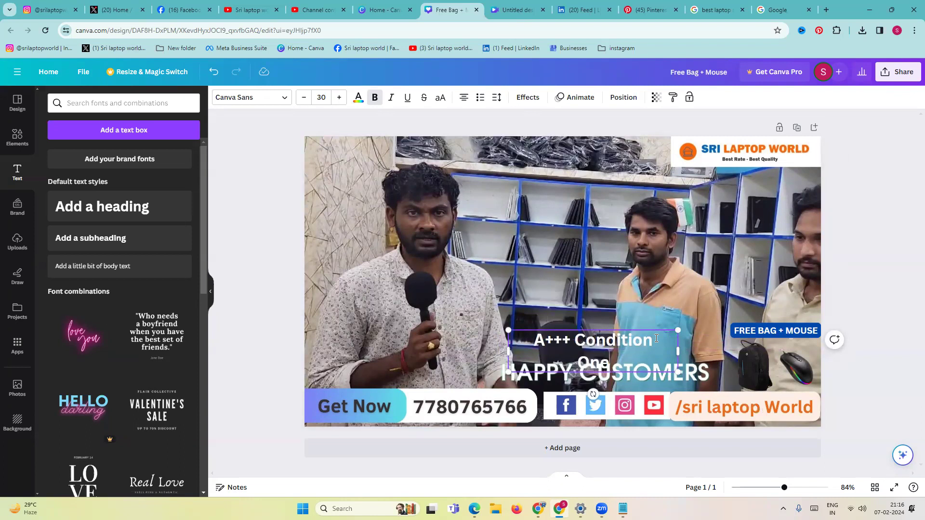
text(Year)
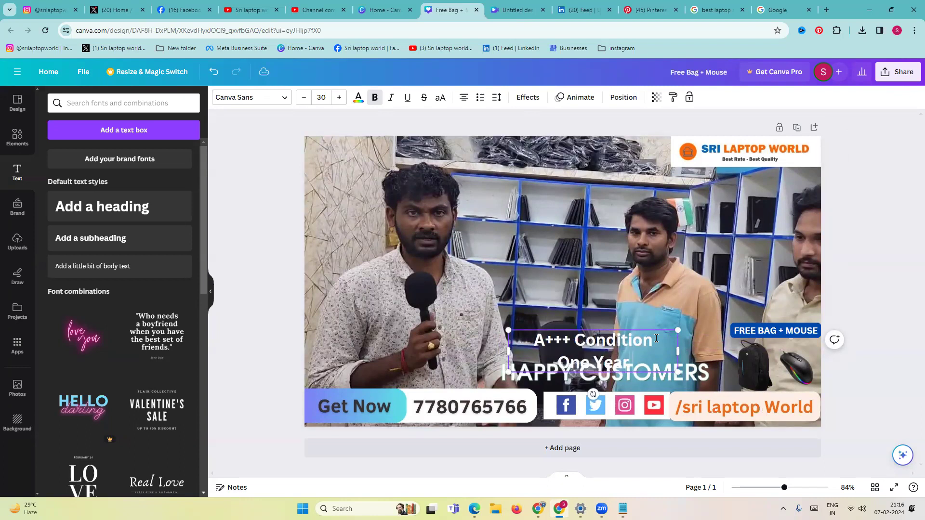
text( Service)
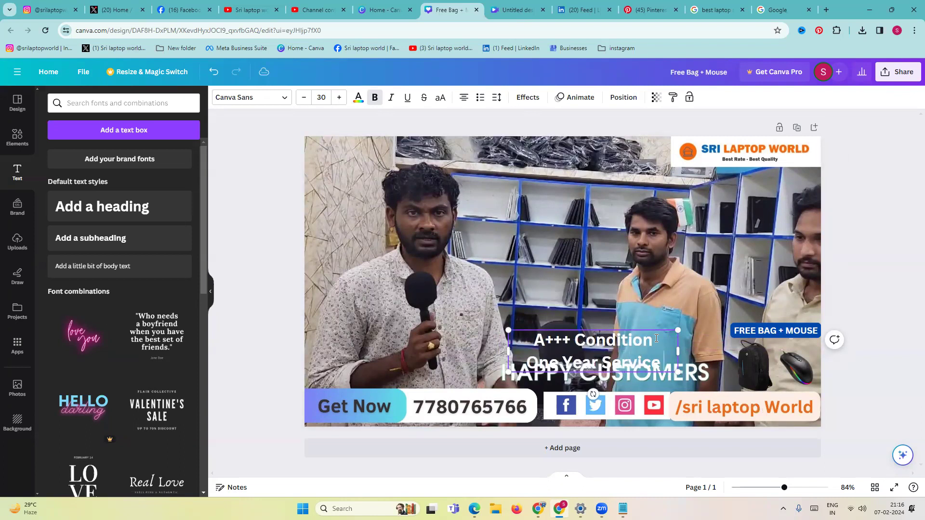
text( Warranty)
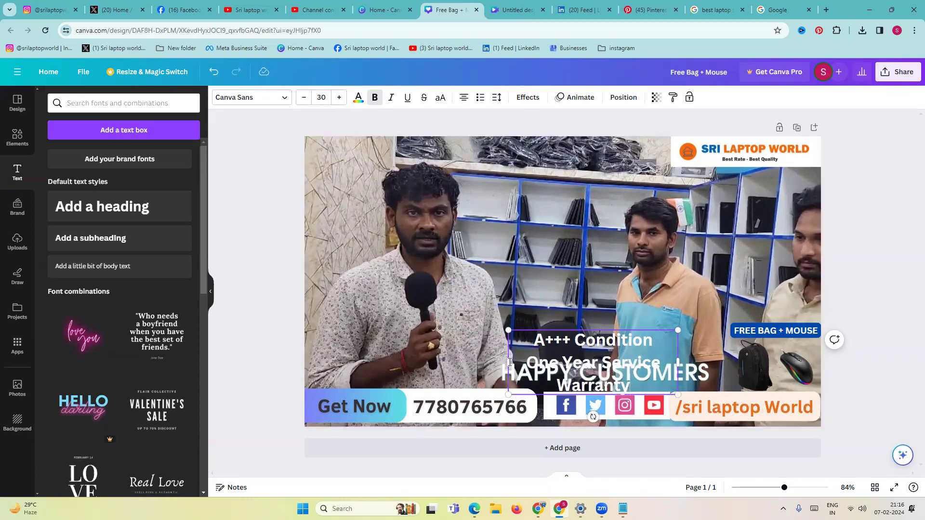
drag(507, 362, 452, 352)
click(551, 310)
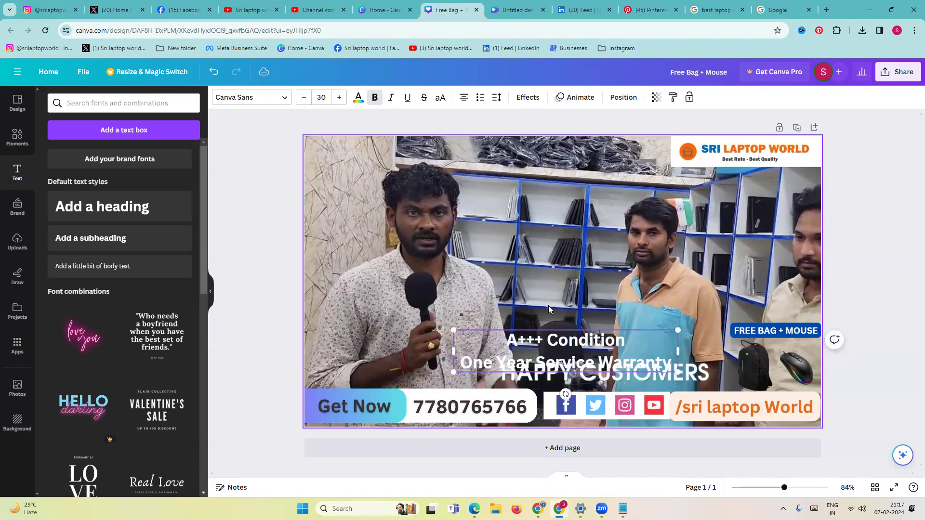
drag(542, 348, 546, 333)
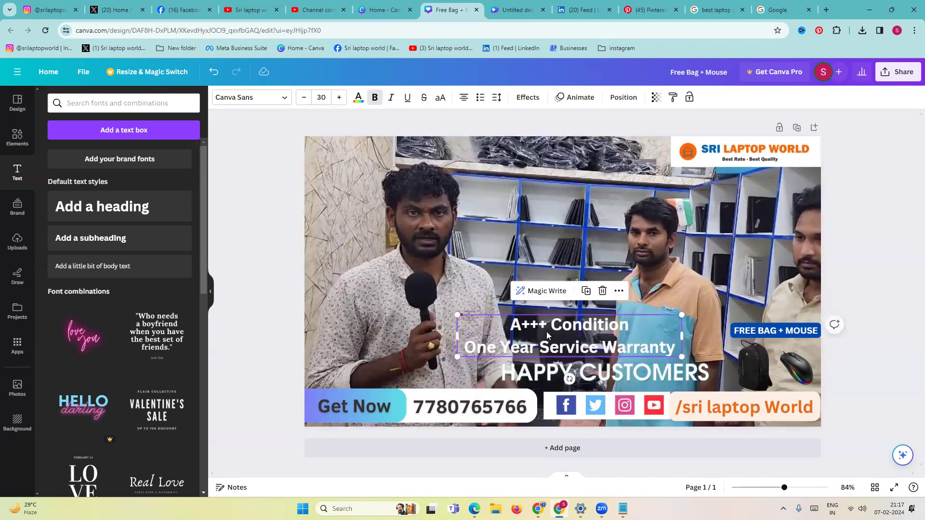
click(857, 187)
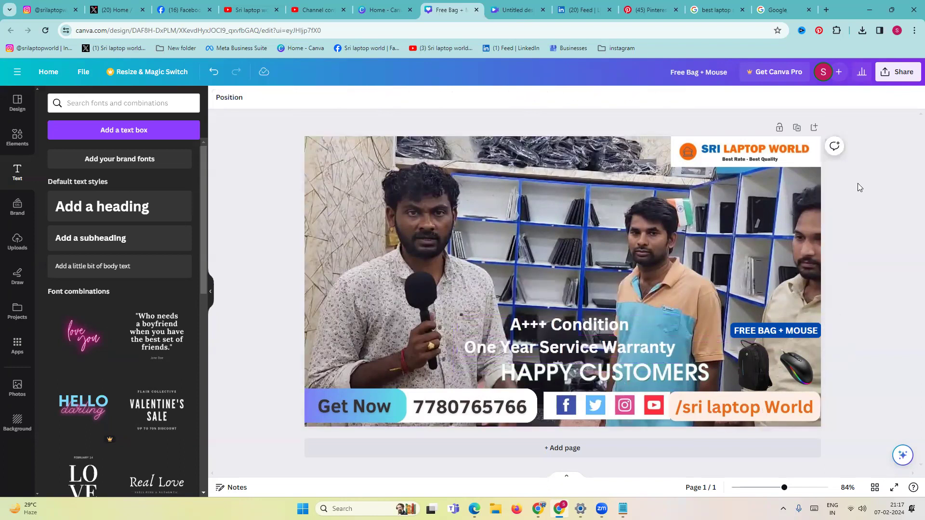
Step: Download the thumbnail as a JPG and return to the YouTube Studio channel content page
click(899, 72)
click(797, 315)
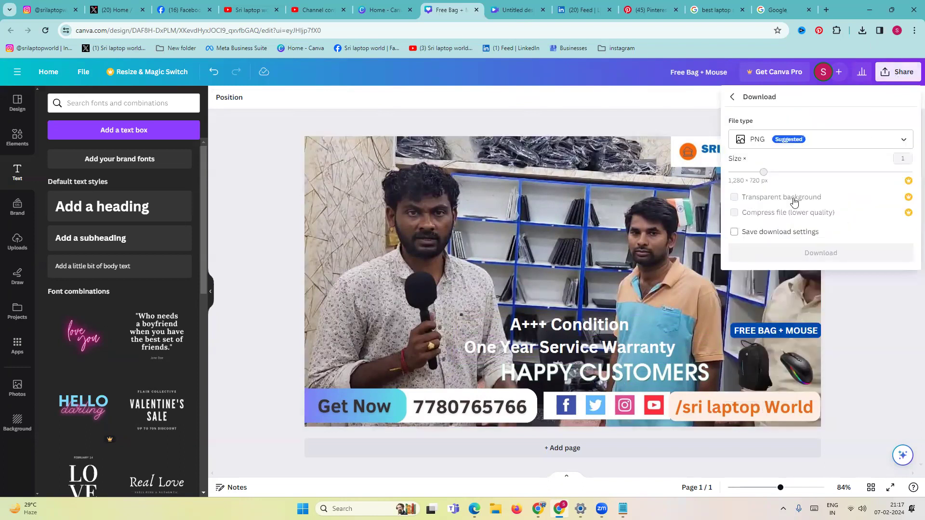
click(781, 140)
click(779, 171)
click(822, 308)
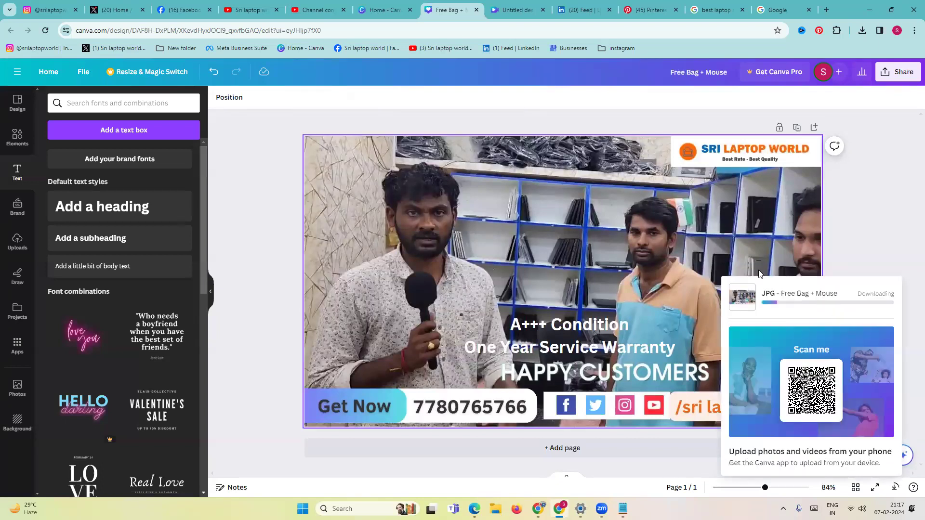
click(313, 15)
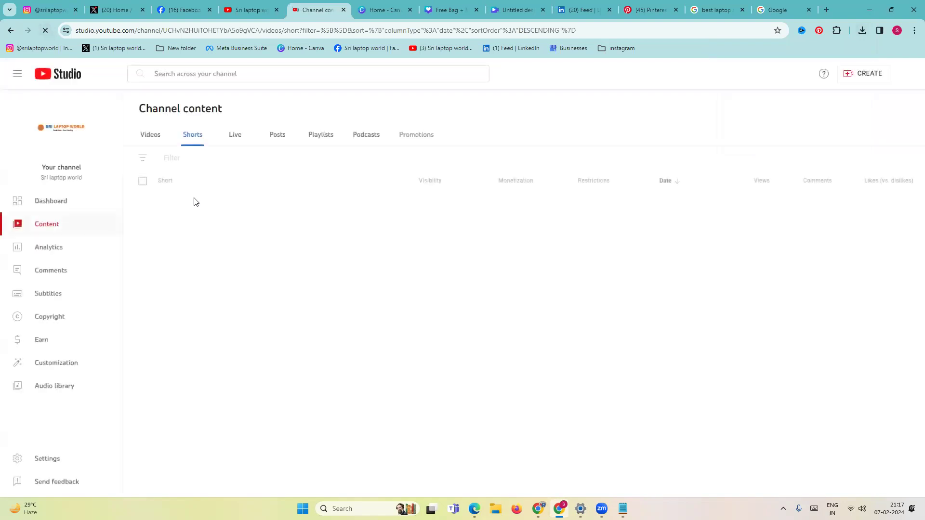
Step: Close the empty Upload videos window and open the Untitled design 30 draft for editing
click(149, 138)
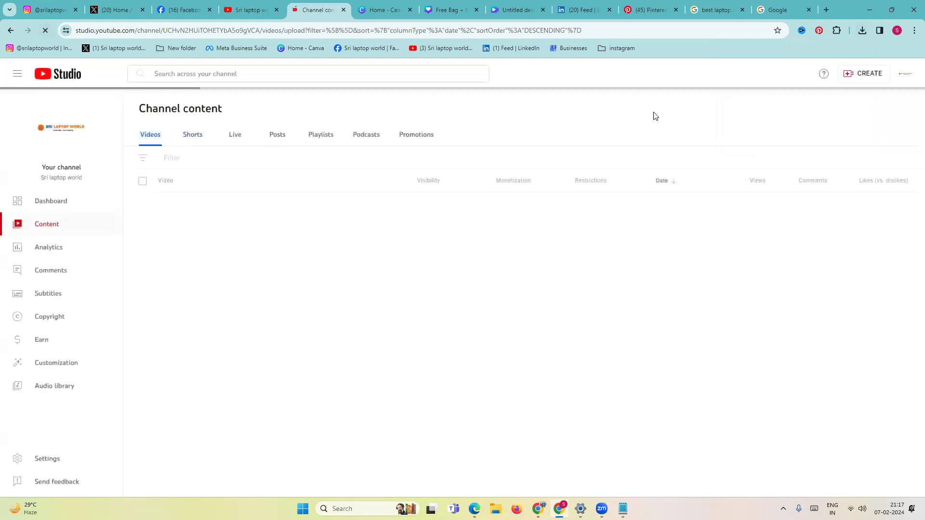
click(867, 75)
click(853, 94)
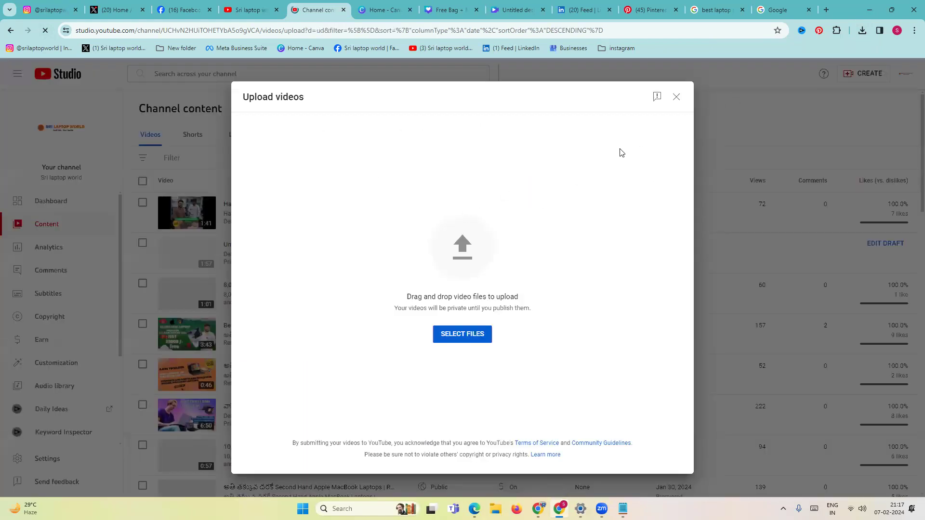
click(676, 96)
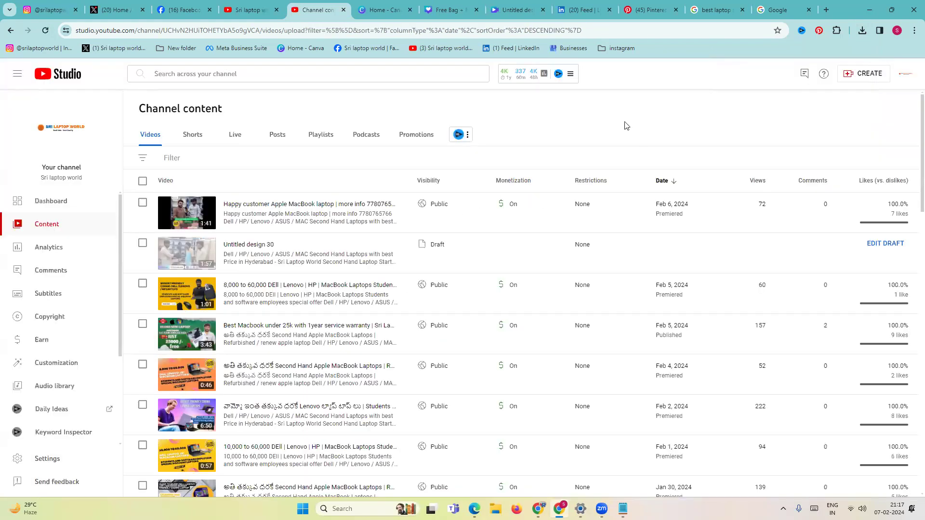
click(889, 244)
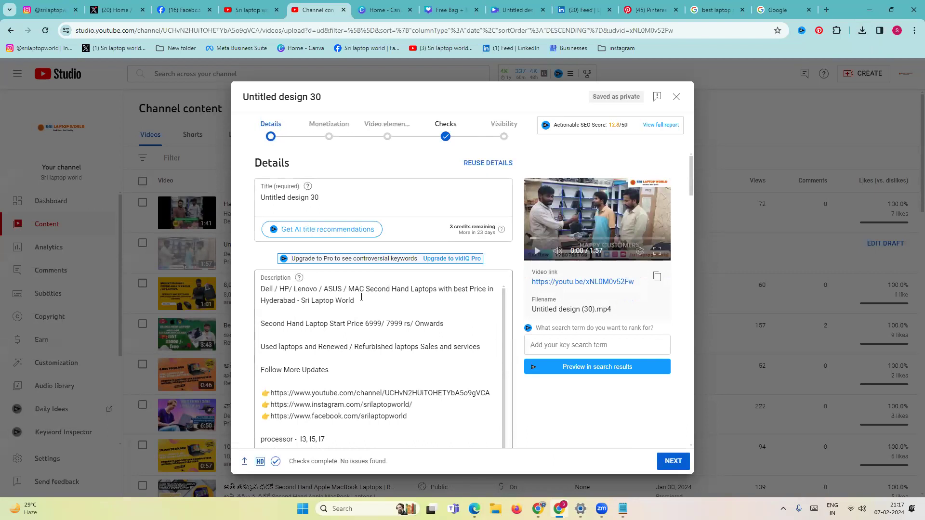
Step: Replace the placeholder title with the Dell Latitude 7390 title plus the Second Hand Laptops phrase
click(315, 200)
key(ctrl+a)
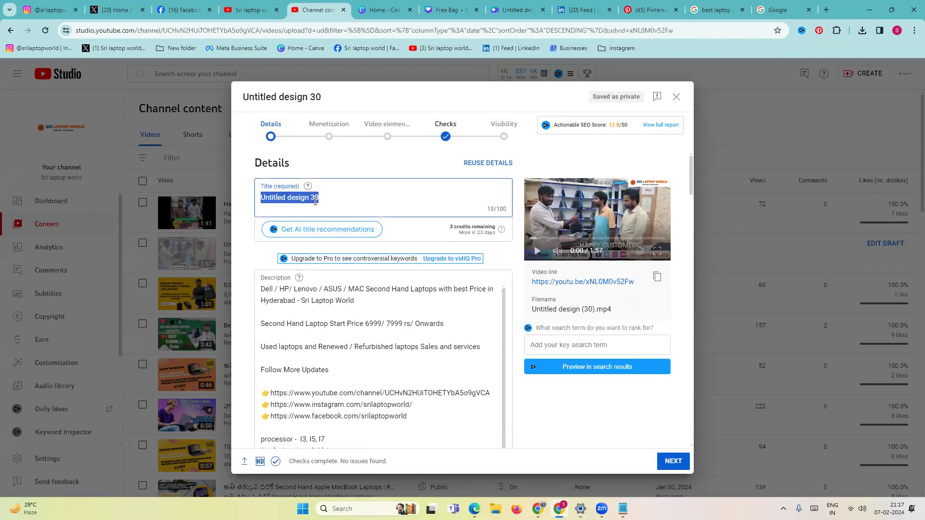
text(Happ)
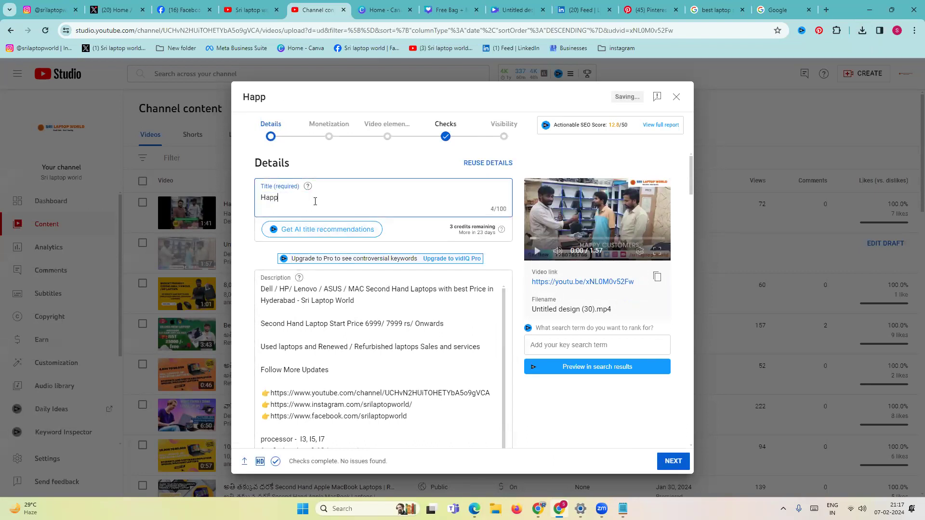
text(y Cus)
text(tomer -)
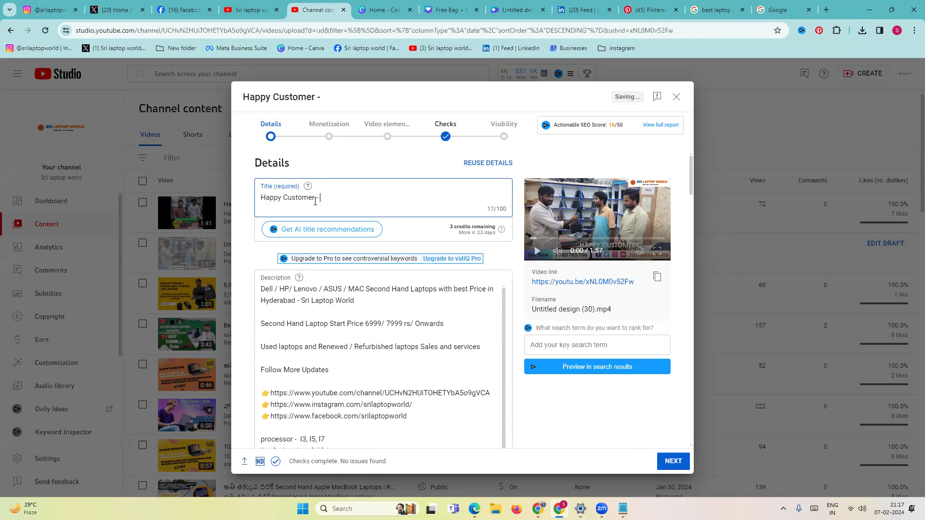
click(663, 475)
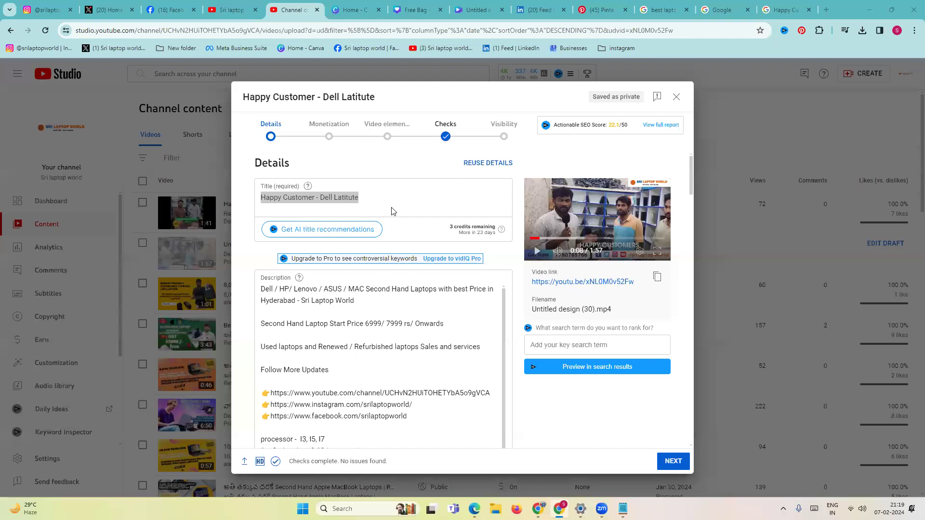
triple_click(389, 201)
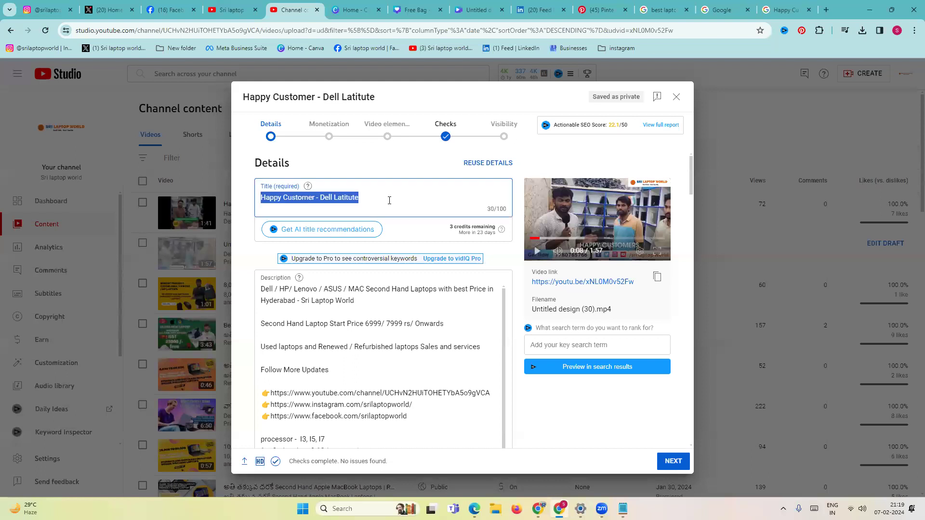
text(Happy Customer - Dell Latitude 7390 at affordable price)
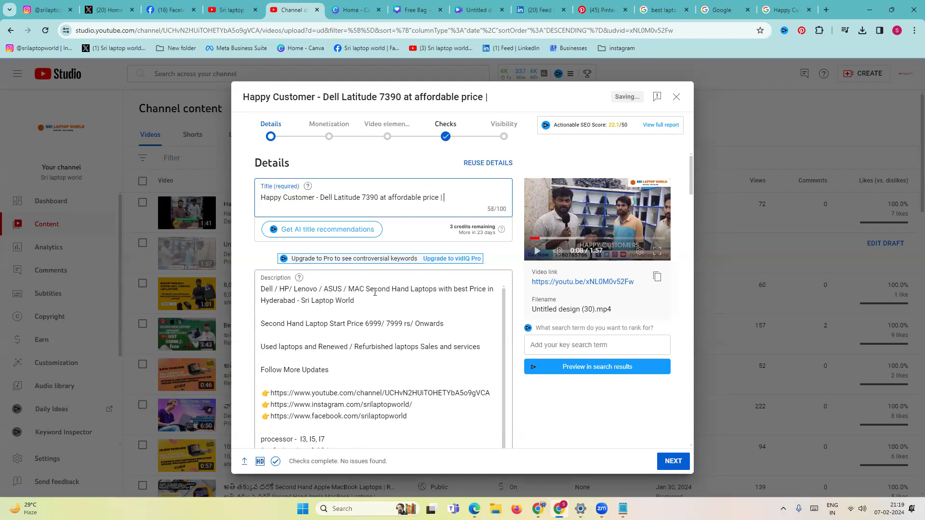
drag(368, 289, 295, 300)
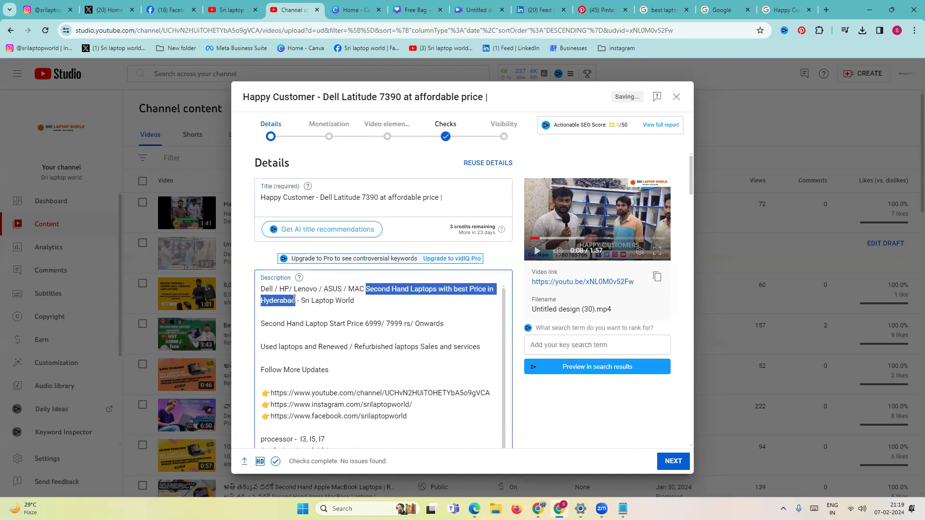
click(459, 197)
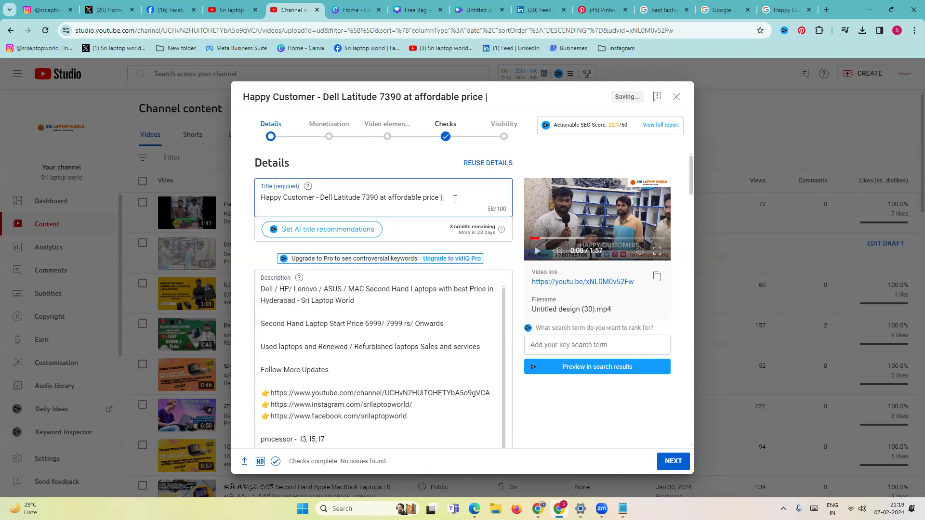
text(Second Hand Laptops with best Price in Hyderabad)
Step: Trim Hyderabad and 'with best Price' from the title, then paste the title atop the description
double_click(371, 208)
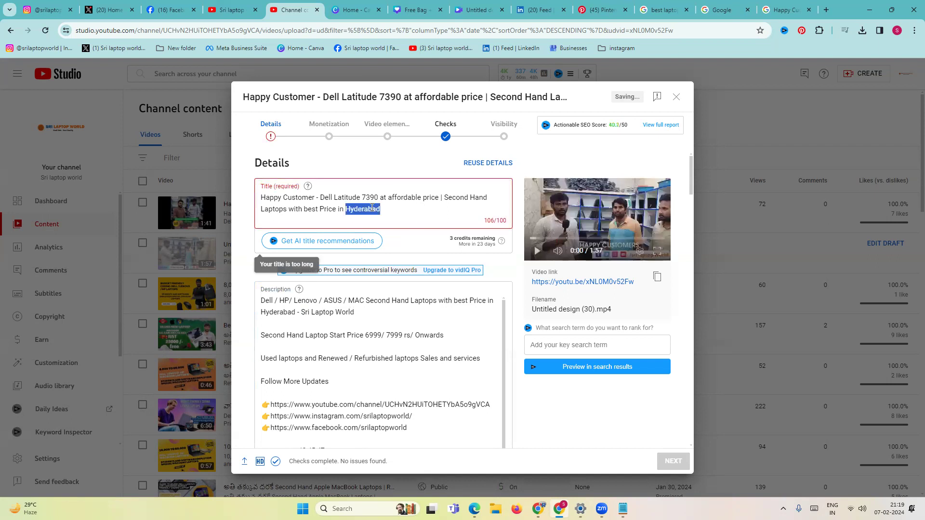
key(BackSpace)
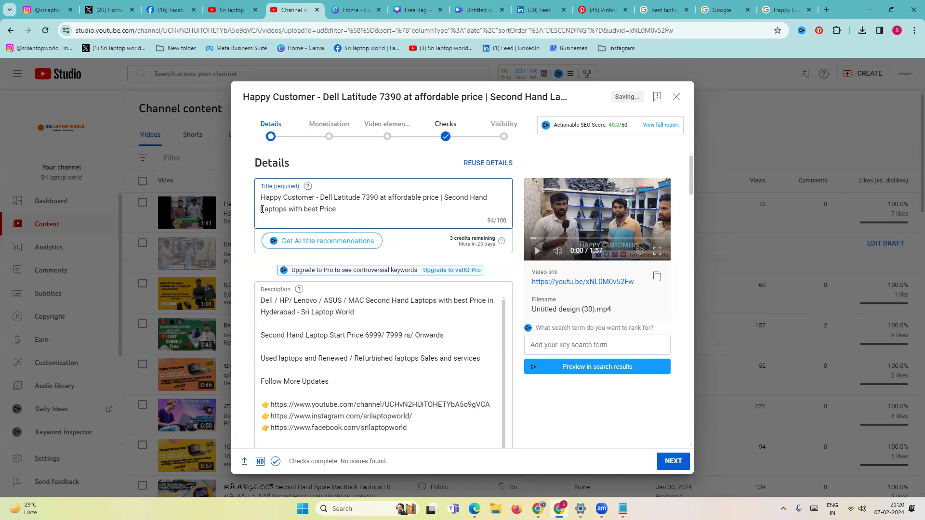
text(Coding )
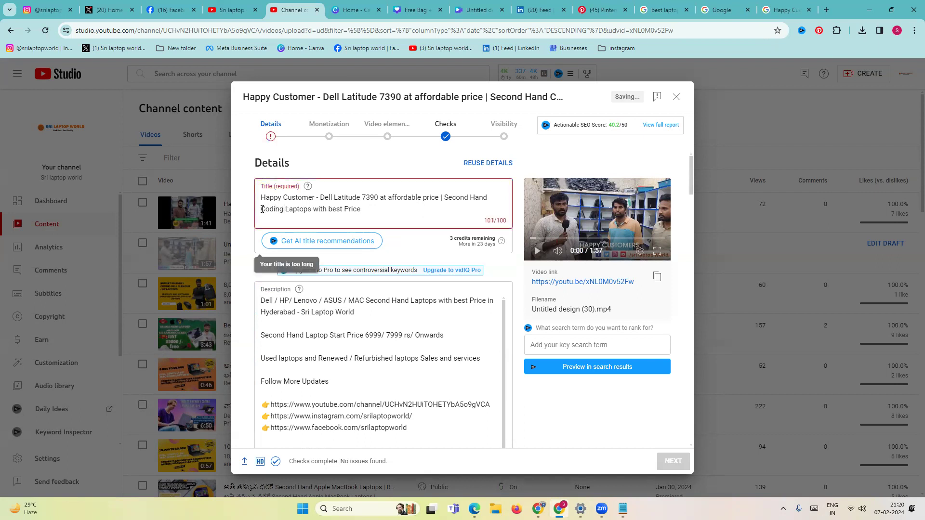
text(and gamin)
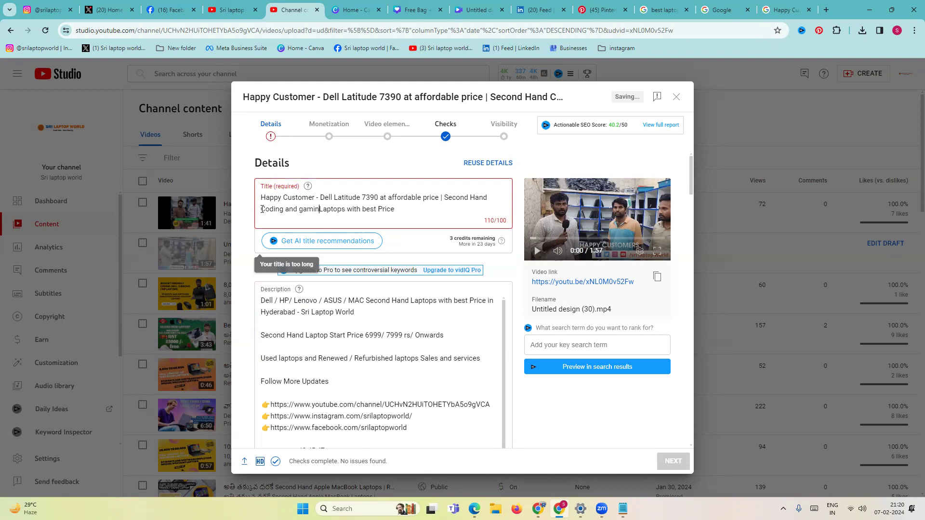
text(g)
drag(352, 209, 415, 208)
key(BackSpace)
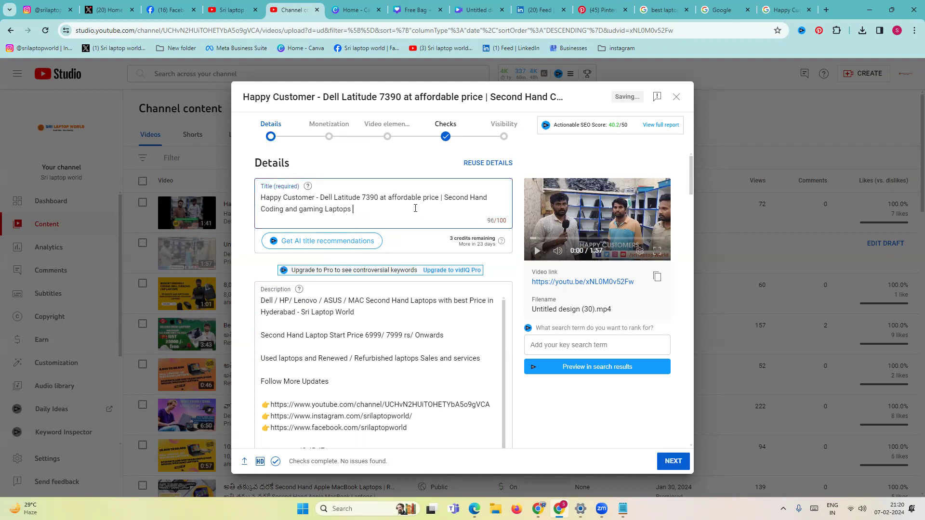
key(ctrl+a)
key(ctrl+c)
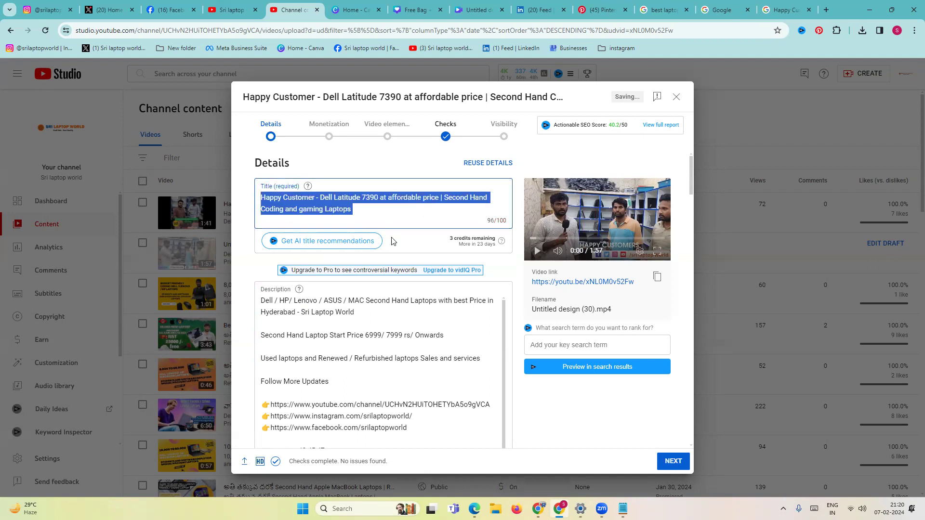
click(261, 302)
key(ctrl+v)
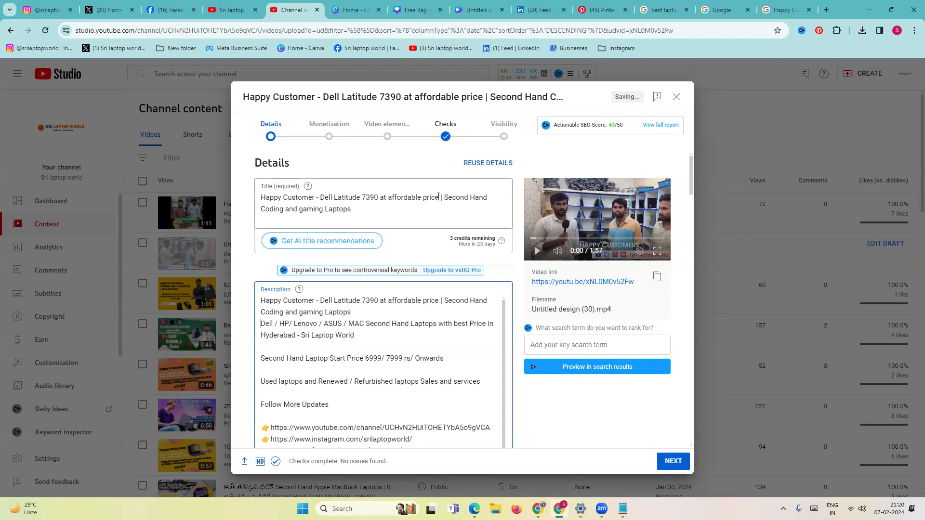
Step: Add the title phrase up to 'affordable price' as a tag in the Tags field
drag(439, 197, 255, 204)
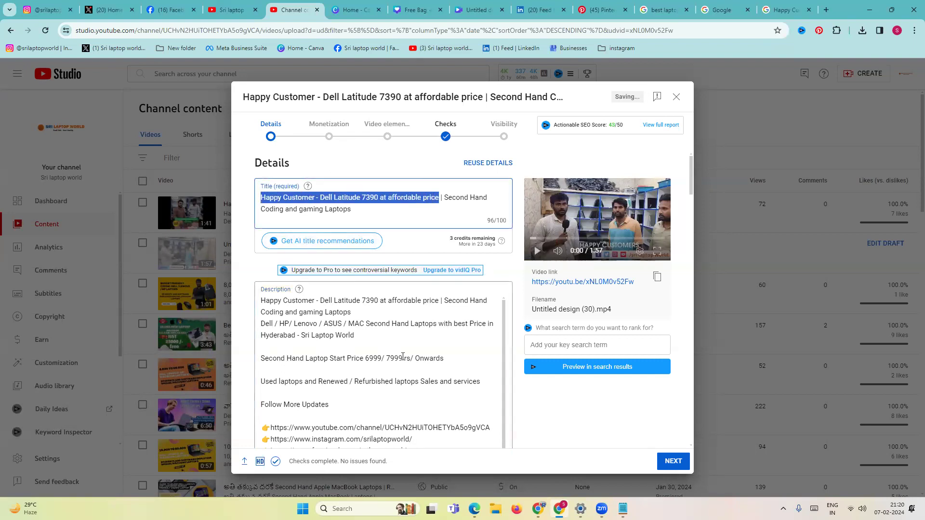
scroll(523, 396, down, 10)
scroll(533, 399, down, 2)
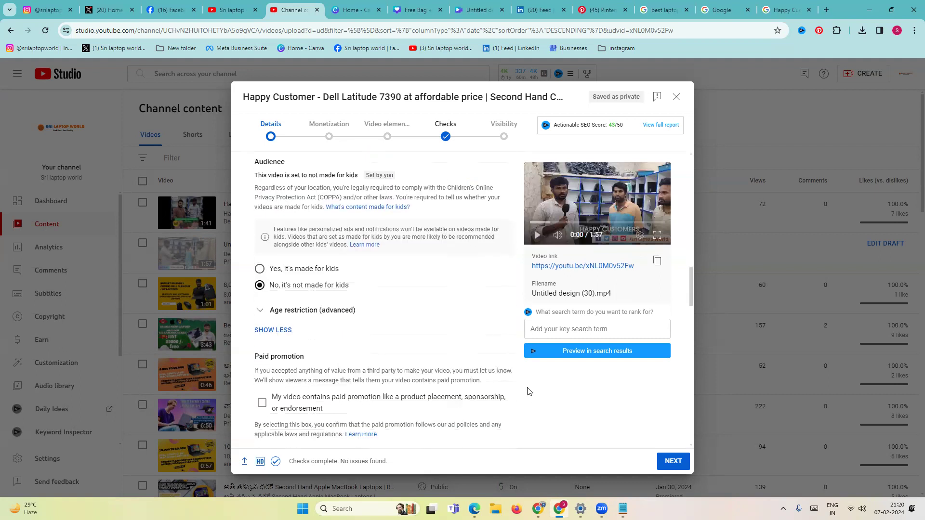
scroll(531, 394, down, 3)
scroll(525, 386, down, 3)
scroll(504, 366, down, 1)
click(432, 308)
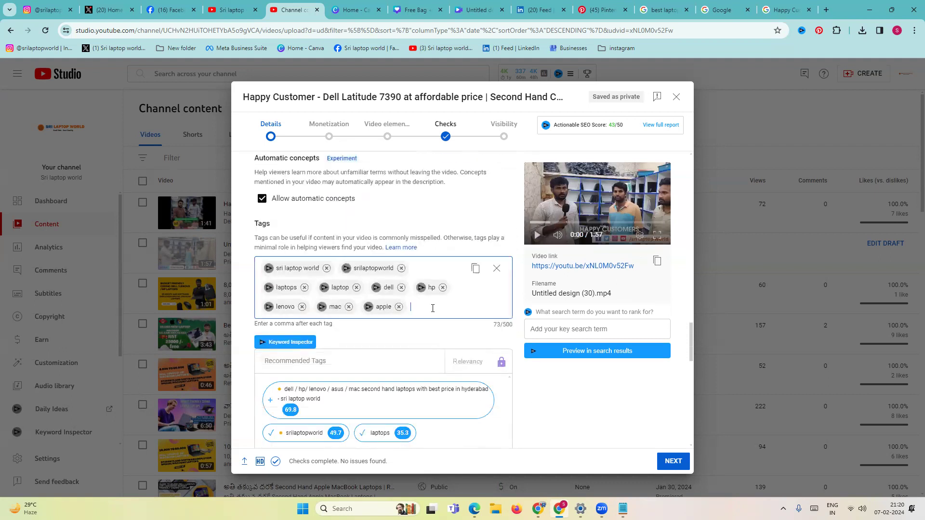
text(Happy Customer - Dell Latitude 7390 at affordable price)
scroll(432, 310, up, 3)
scroll(433, 312, up, 4)
scroll(432, 311, up, 2)
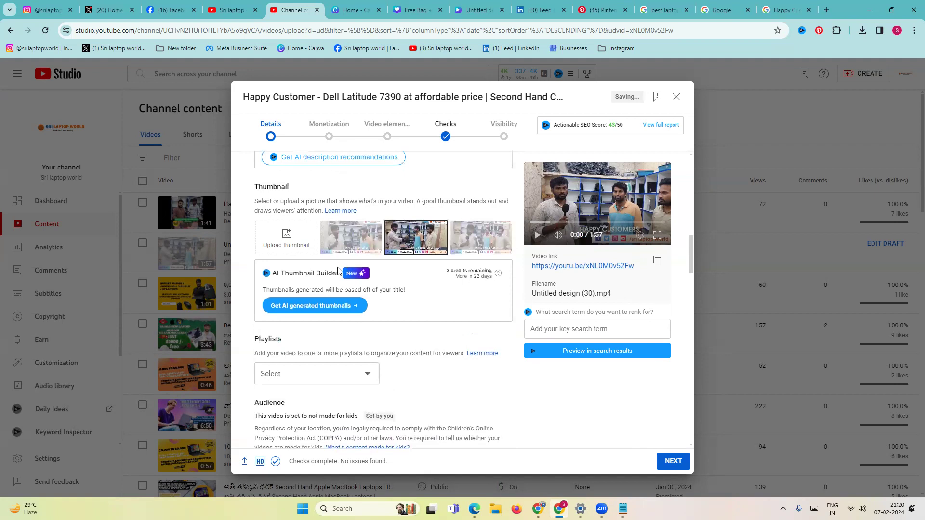
Step: Upload the Free Bag + Mouse image as the video's custom thumbnail
click(285, 240)
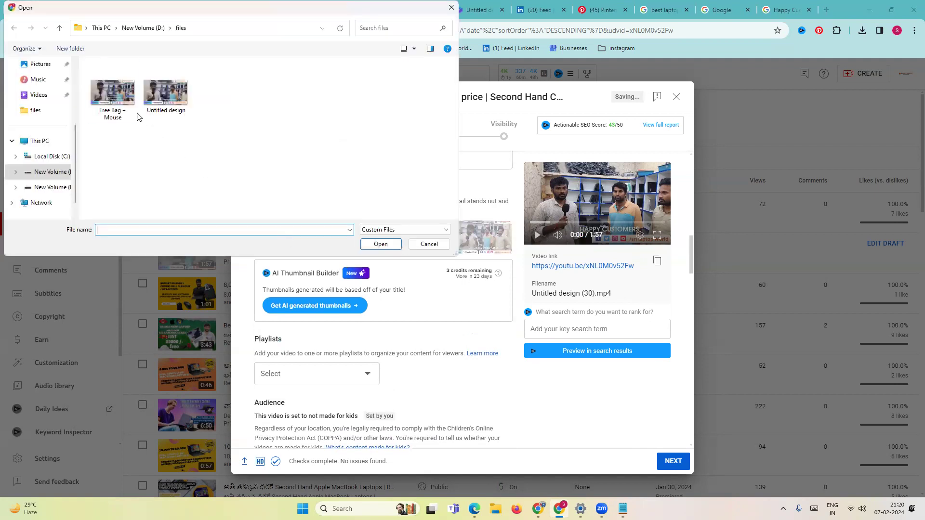
mouse_move(113, 94)
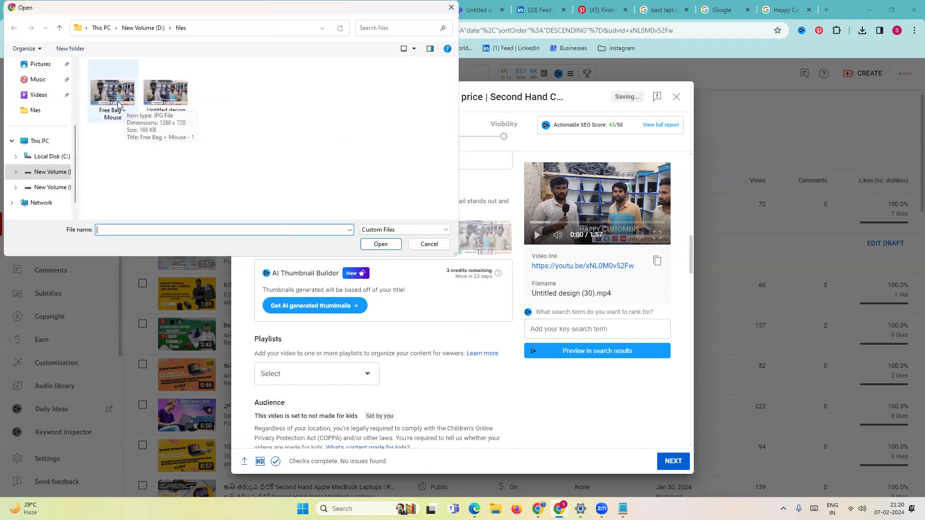
double_click(118, 104)
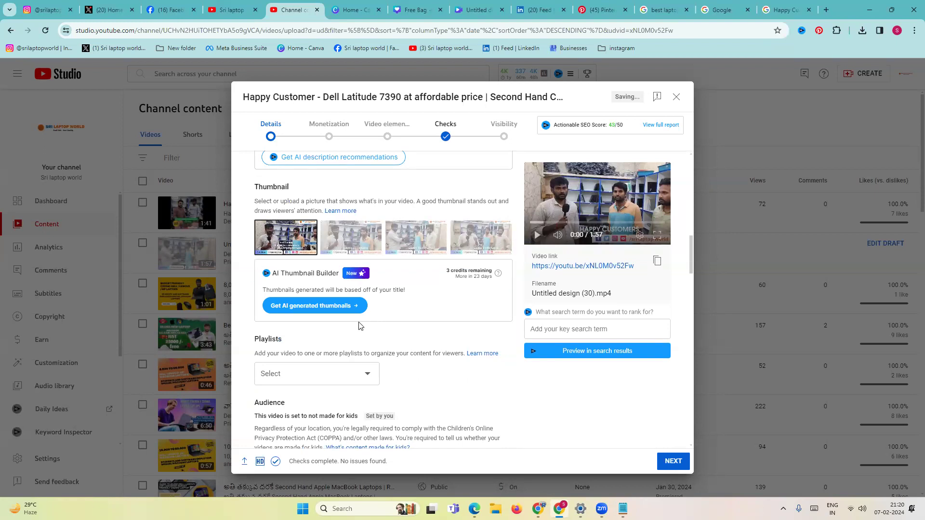
Step: Add the video to the used-laptops, refurbished Dell/Lenovo, second-hand sales, Sankranti Offers, Telugu and Sri Laptop World playlists
click(355, 374)
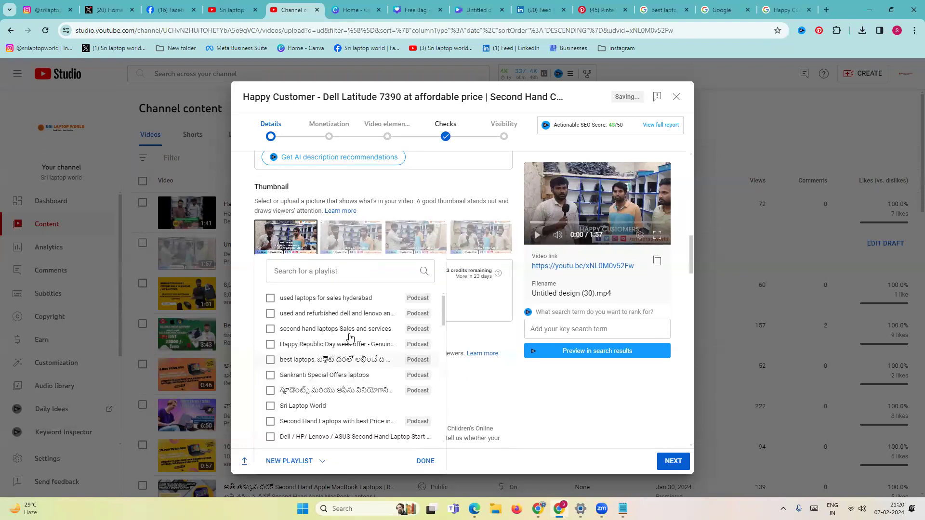
click(339, 300)
click(331, 329)
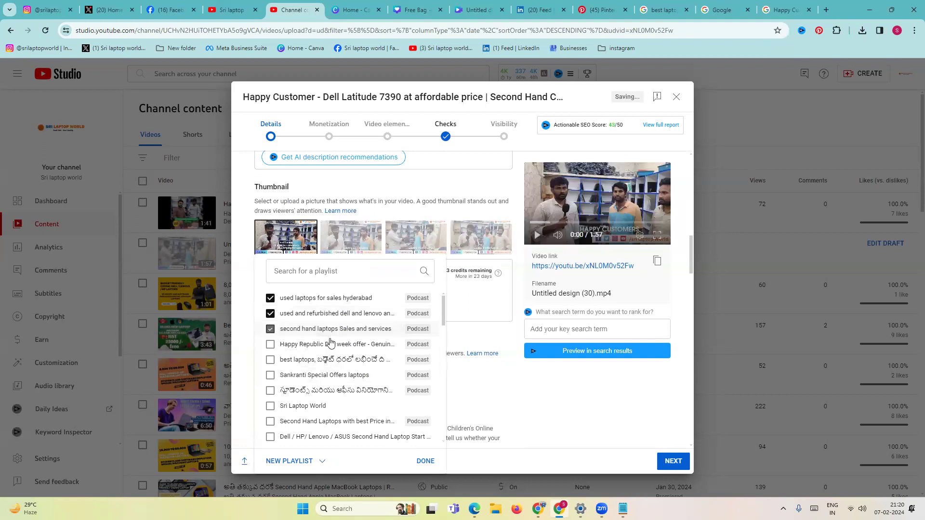
click(330, 345)
click(321, 375)
click(317, 391)
click(312, 406)
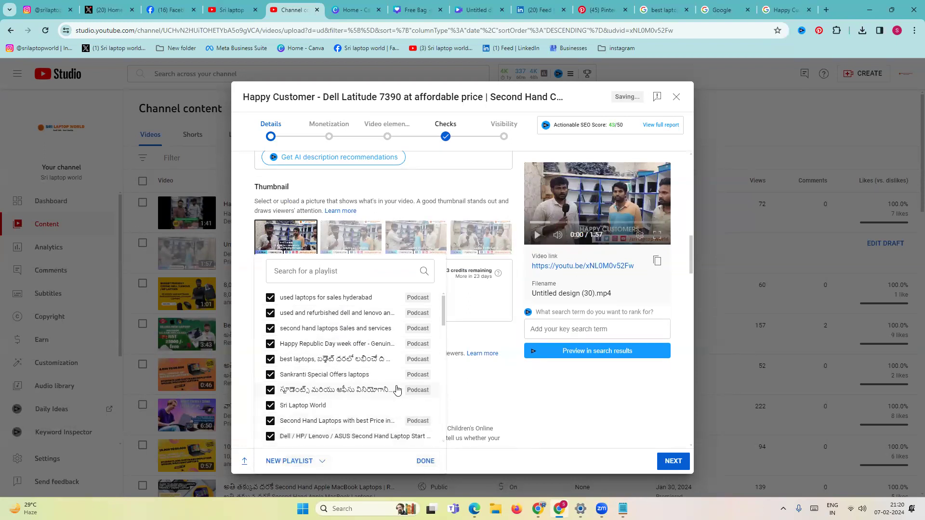
scroll(379, 398, down, 1)
Step: Drop the Dell/HP/Lenovo playlist, keep the Telugu-named one selected and confirm 11 playlists
click(377, 394)
double_click(376, 393)
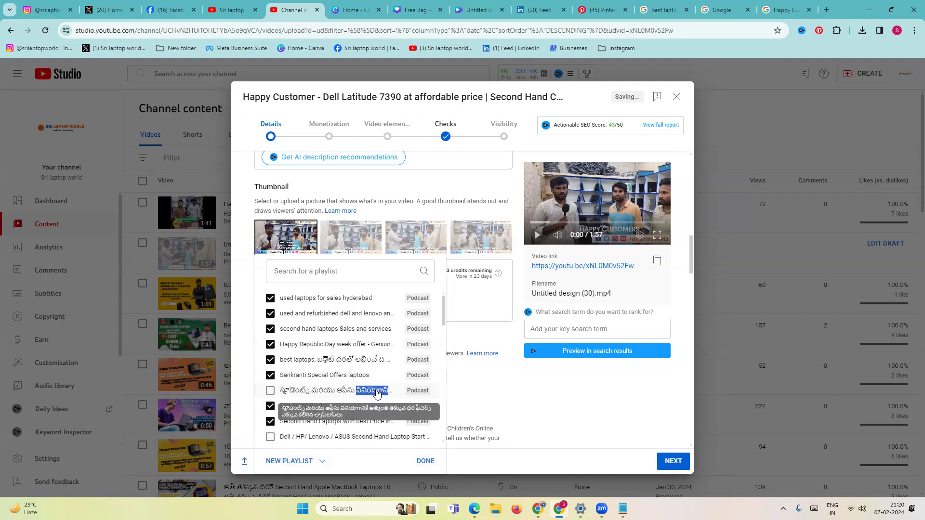
click(376, 394)
scroll(371, 393, down, 2)
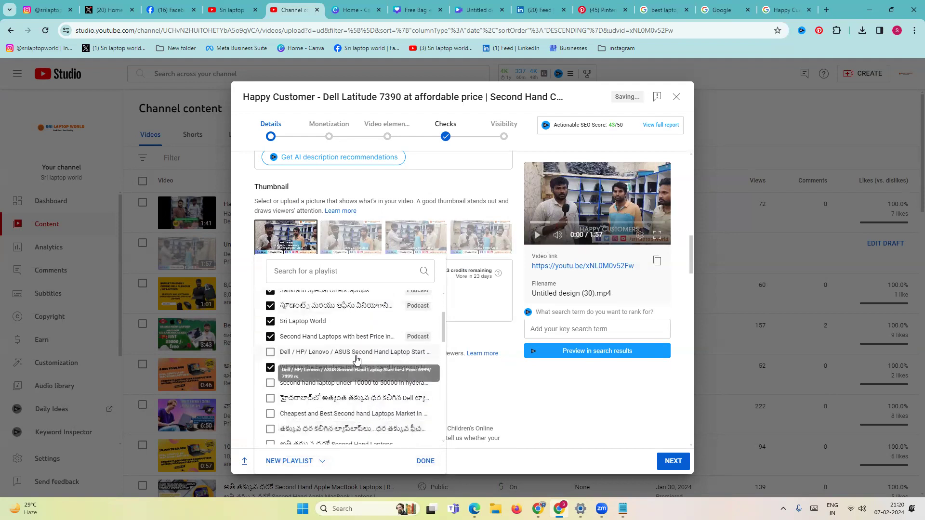
scroll(354, 361, up, 3)
click(425, 461)
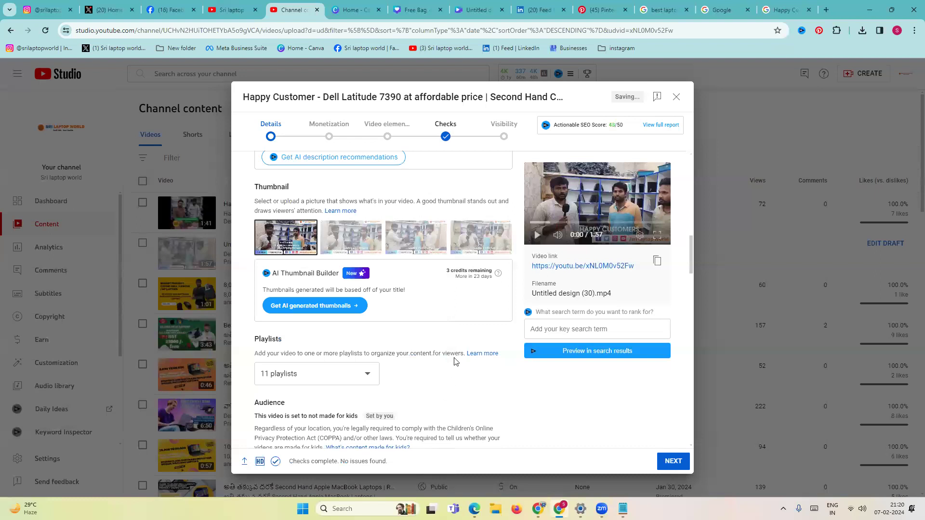
scroll(454, 361, down, 3)
scroll(455, 358, down, 3)
scroll(452, 354, down, 3)
scroll(444, 330, down, 2)
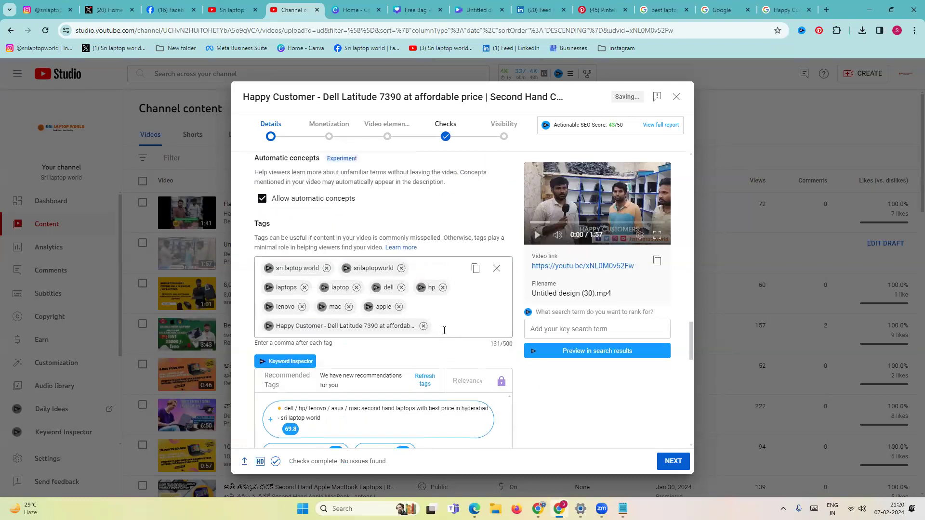
Step: Add the title's model phrase and 'Dell Latitude 7390' as tags copied from the title
drag(323, 96, 482, 96)
key(ctrl+c)
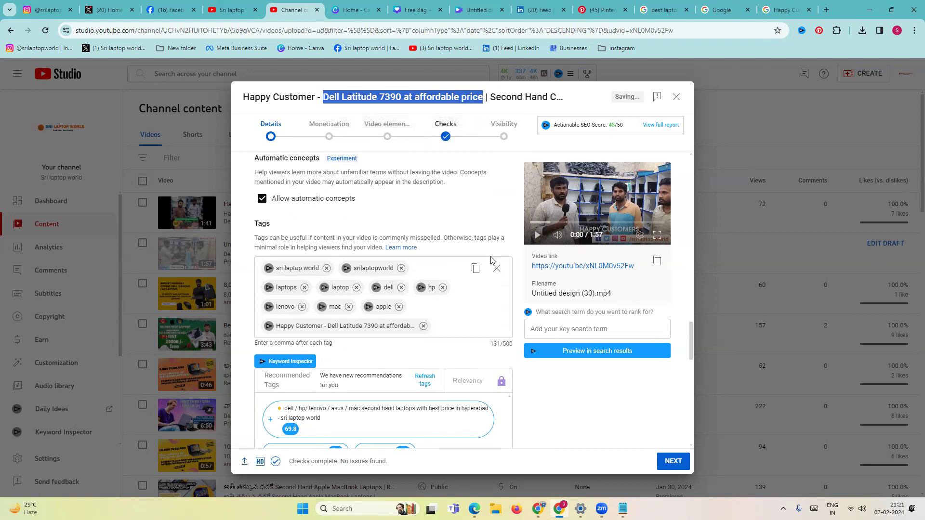
click(456, 329)
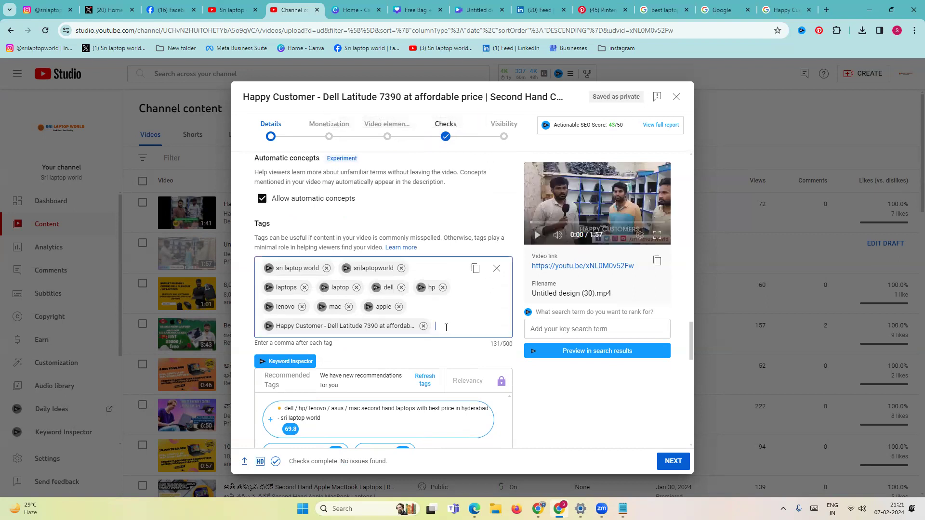
key(ctrl+v)
key(Return)
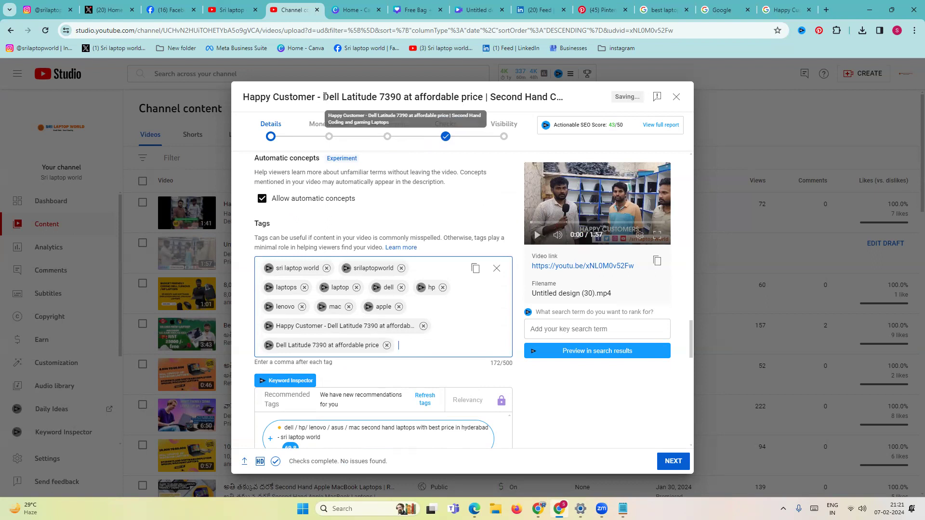
drag(323, 96, 400, 96)
key(ctrl+c)
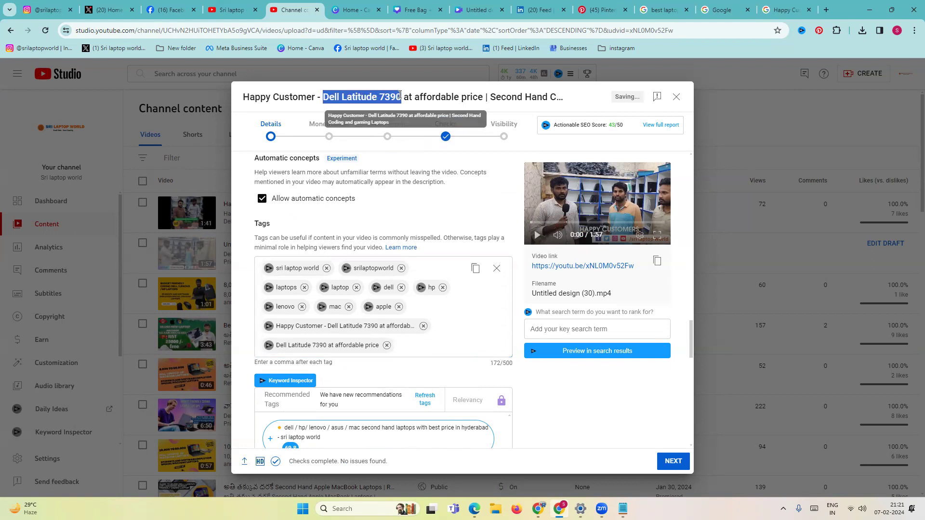
click(430, 342)
key(ctrl+v)
key(Return)
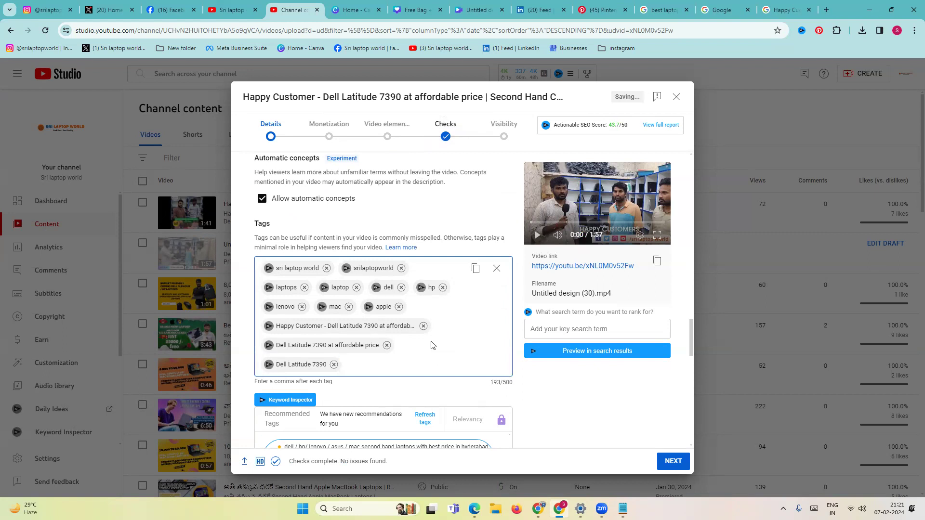
scroll(490, 318, down, 2)
scroll(405, 340, down, 2)
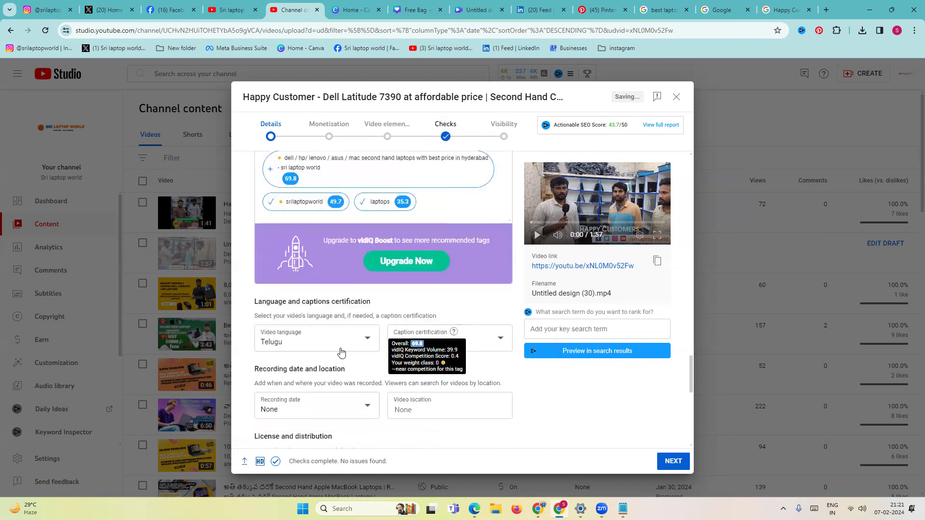
Step: Set the recording date to Feb 7, 2024
click(318, 408)
click(318, 335)
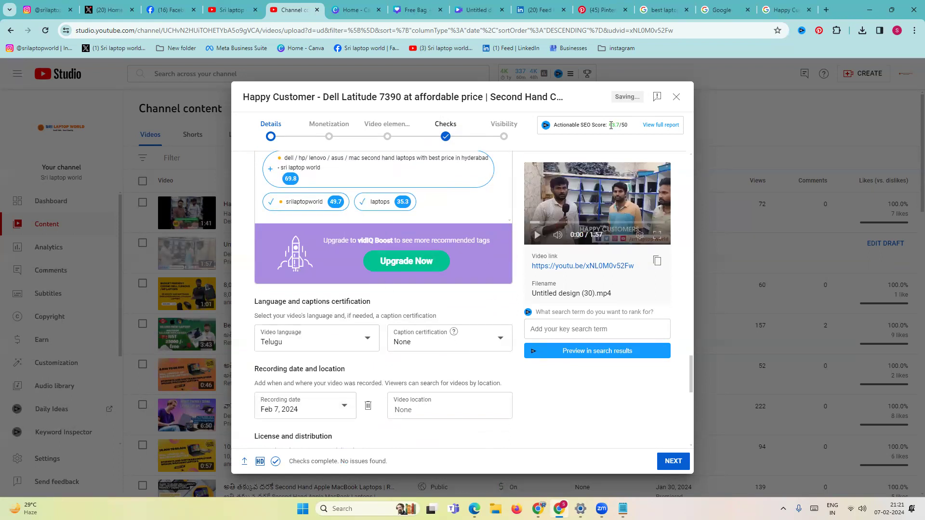
Step: Add the tags dell laptop, dell laptop happy customer, happy and customer
double_click(331, 97)
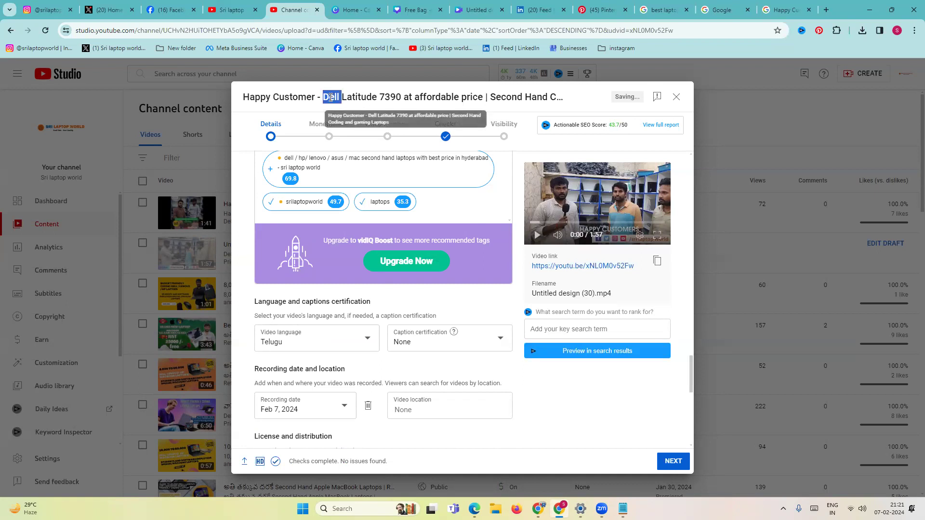
scroll(409, 280, up, 3)
scroll(409, 347, up, 2)
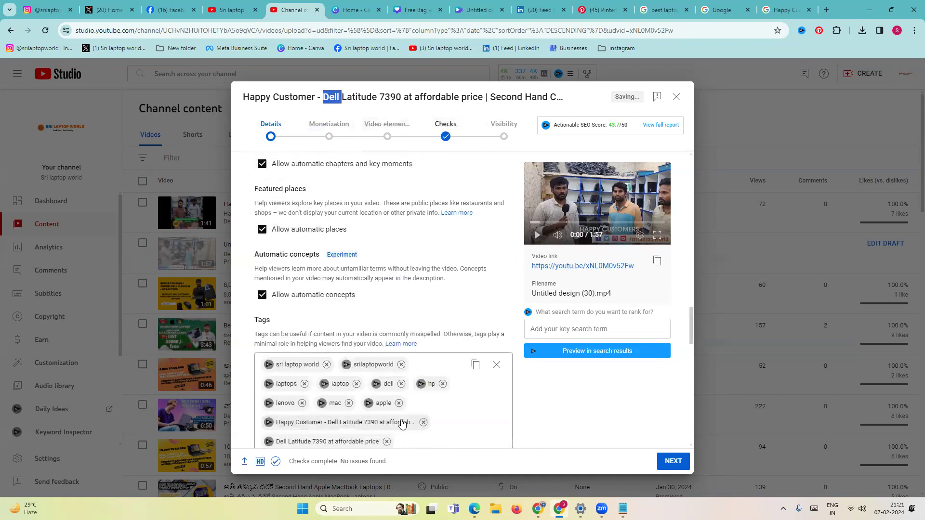
scroll(409, 404, down, 2)
click(411, 315)
click(408, 404)
text(dell lap)
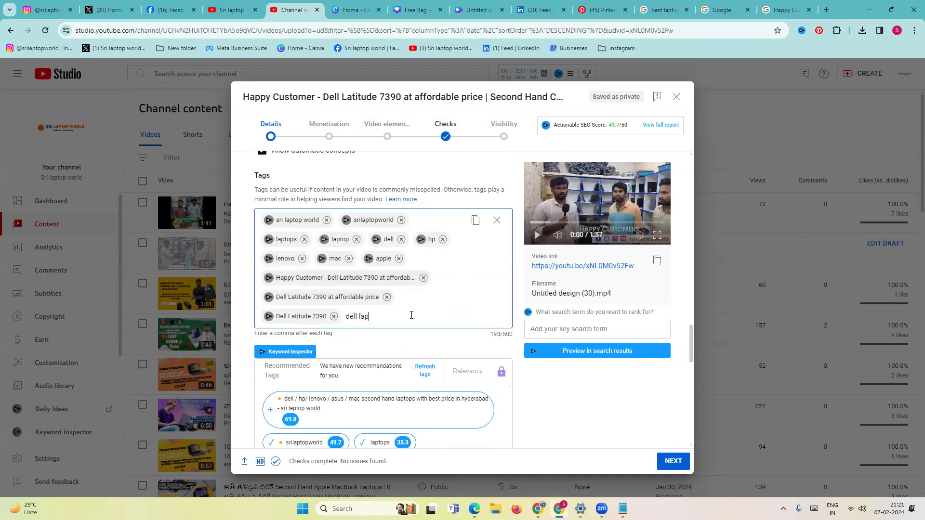
text(top)
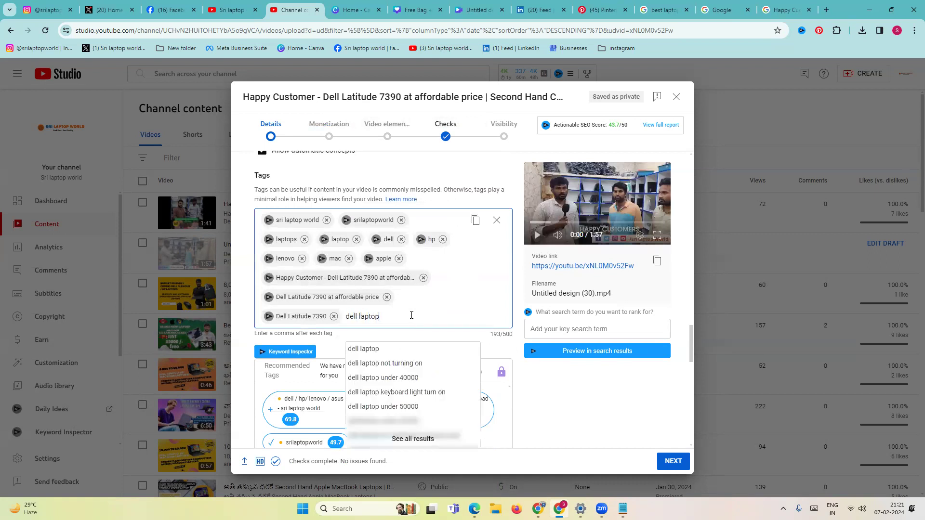
key(Return)
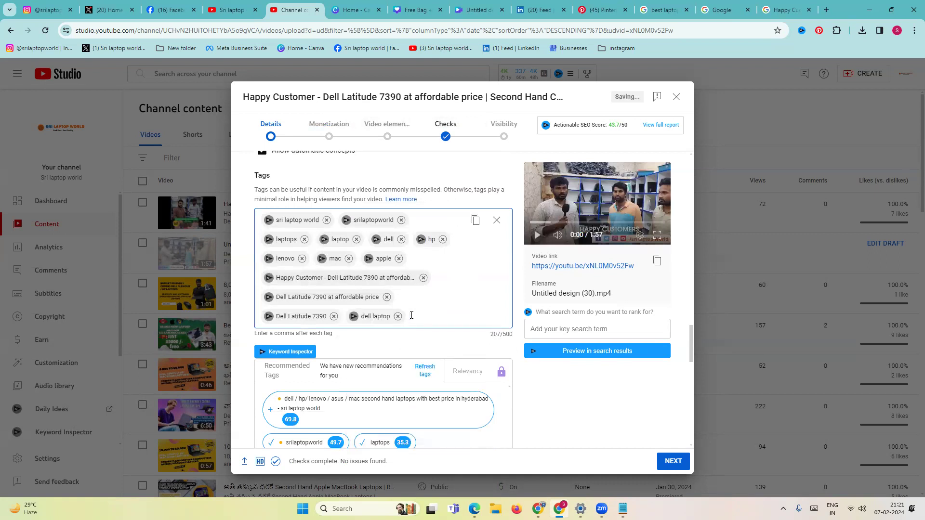
text(dell la)
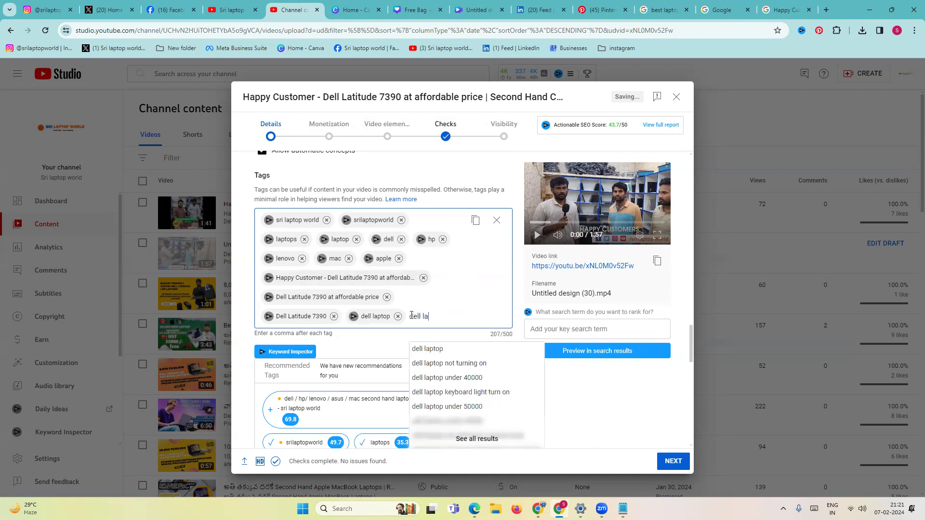
text(pp)
text(y customer)
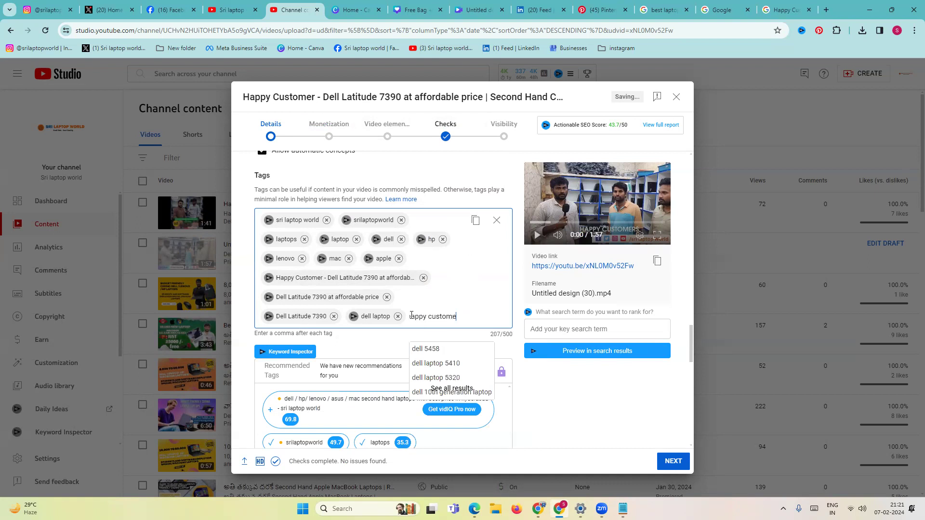
key(Return)
text(h)
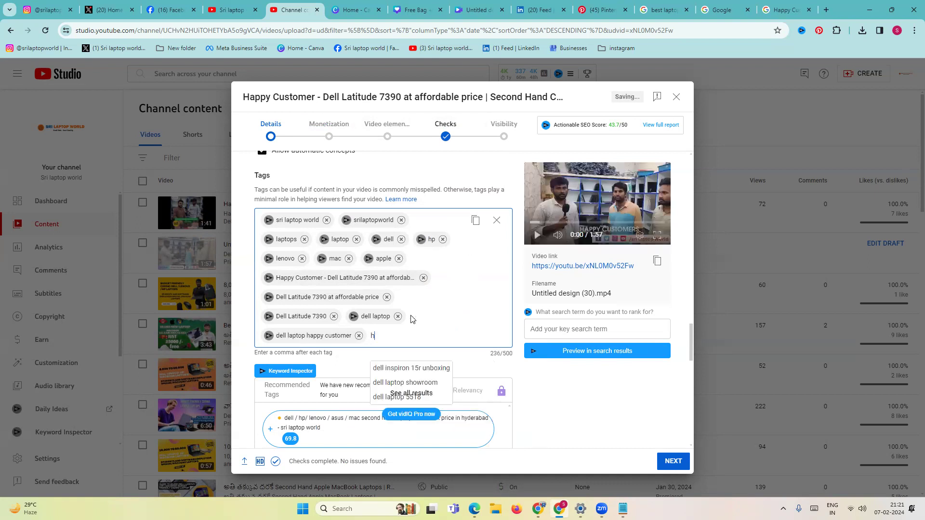
text(appy)
key(Return)
text(cu)
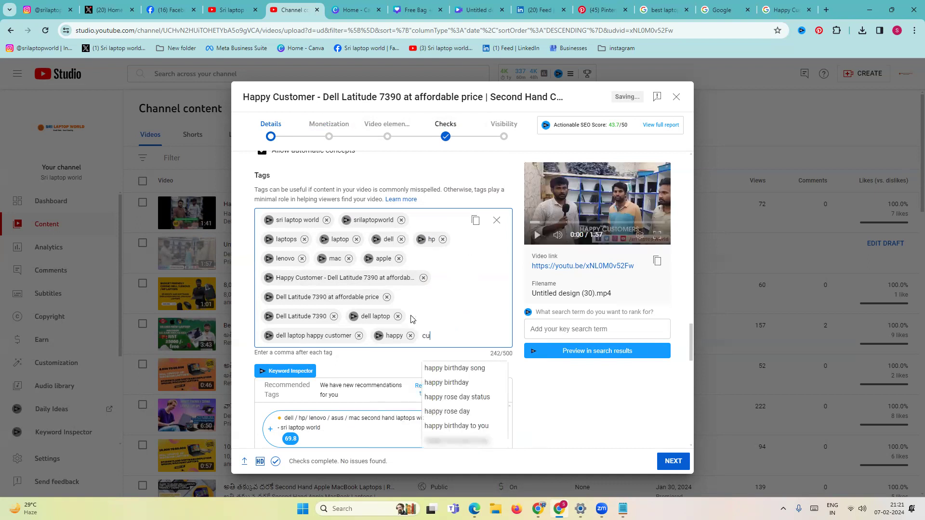
text(r)
key(Return)
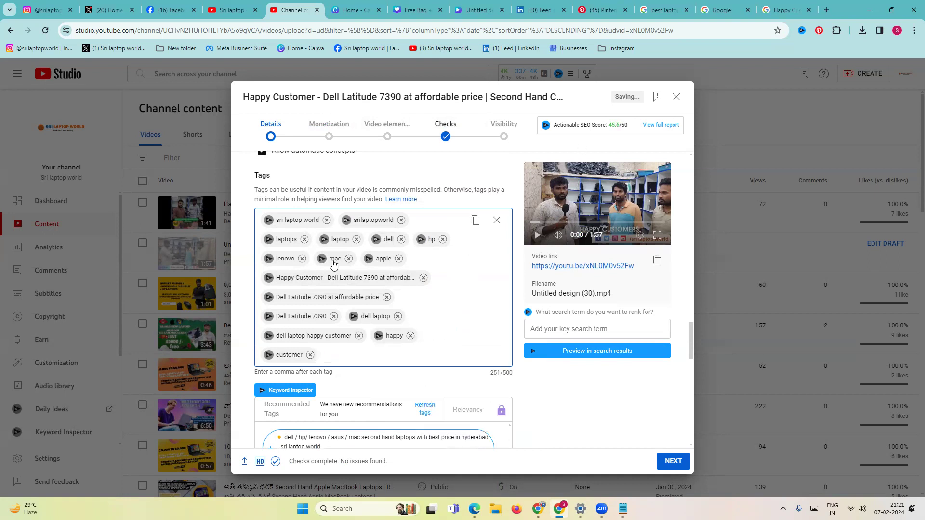
scroll(330, 265, down, 1)
scroll(342, 290, down, 3)
scroll(343, 289, down, 1)
scroll(343, 289, down, 1)
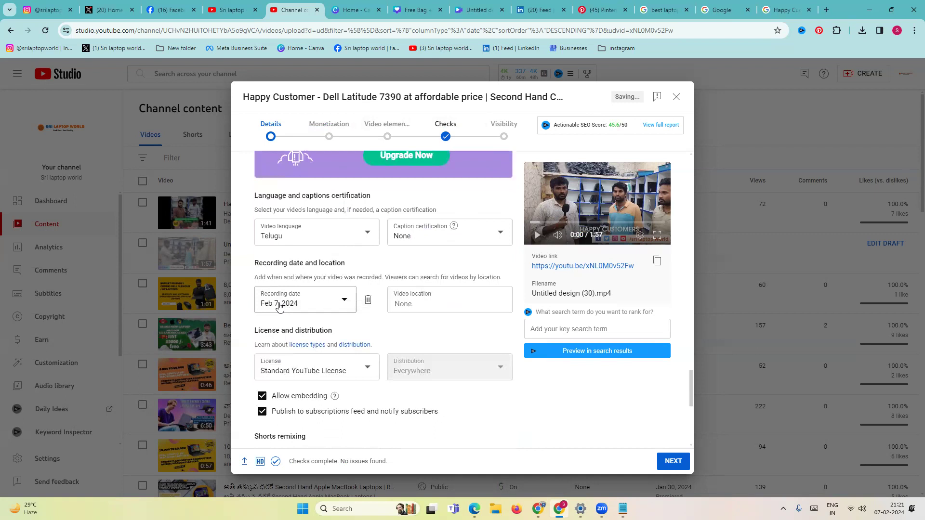
Step: Turn ad monetization on for the video and continue to ad suitability
click(673, 461)
click(347, 244)
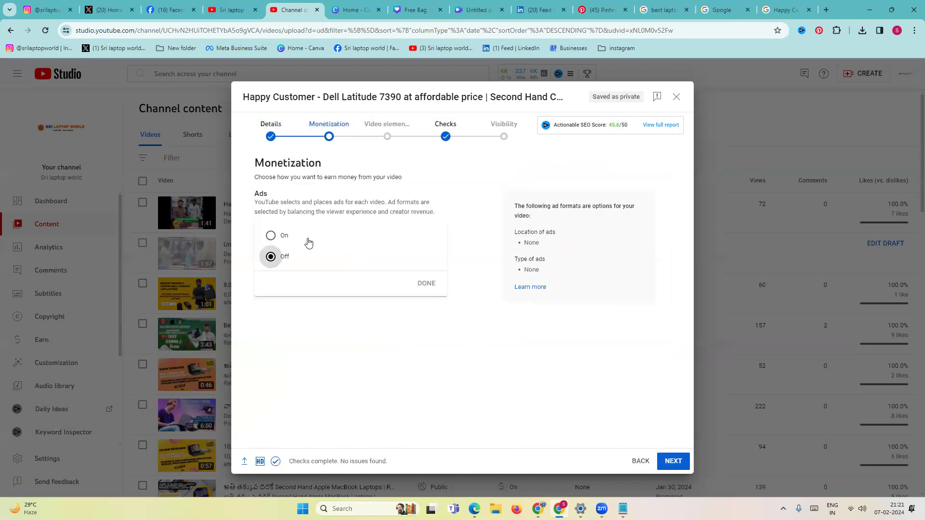
click(282, 237)
click(426, 285)
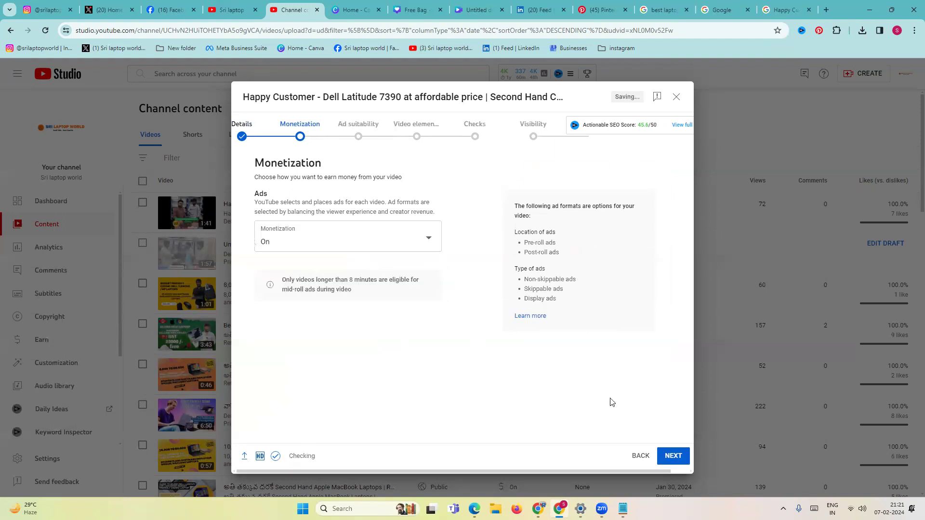
click(667, 457)
scroll(506, 289, down, 2)
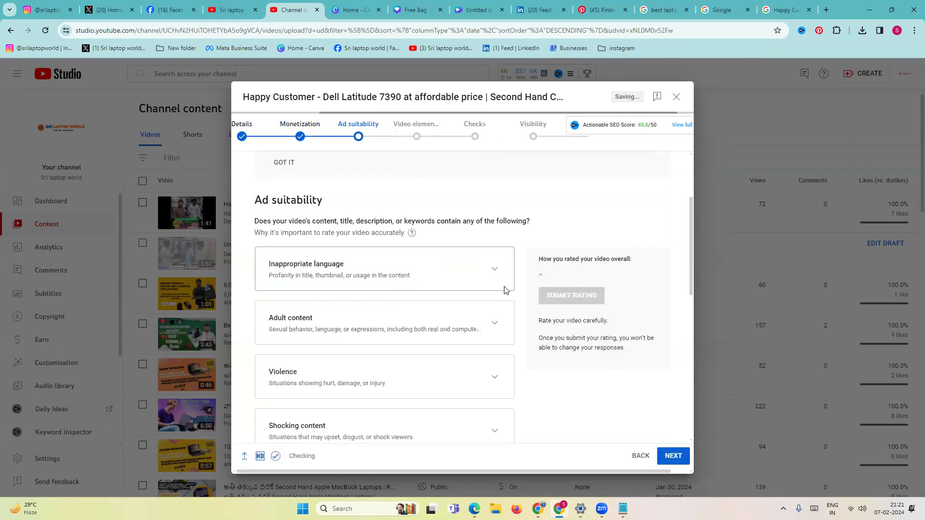
scroll(506, 290, down, 3)
scroll(491, 293, down, 2)
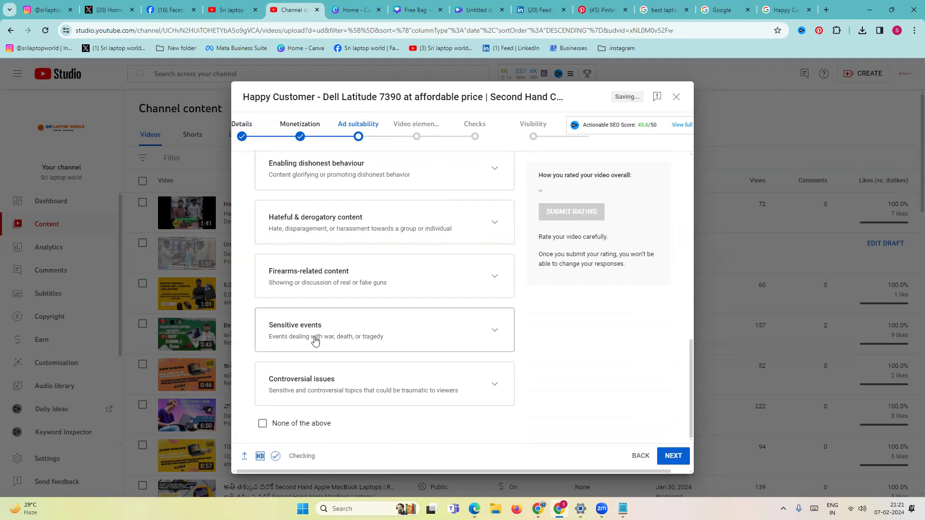
scroll(327, 289, up, 2)
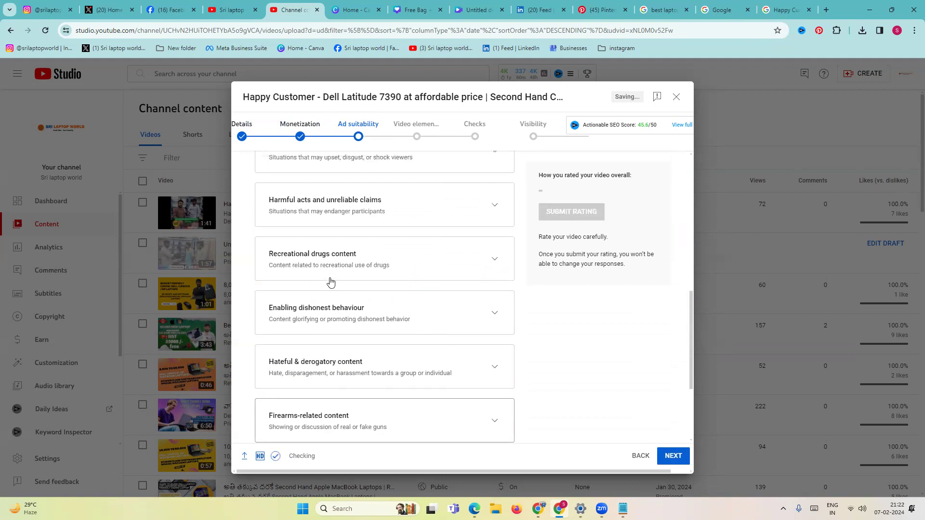
scroll(329, 284, up, 2)
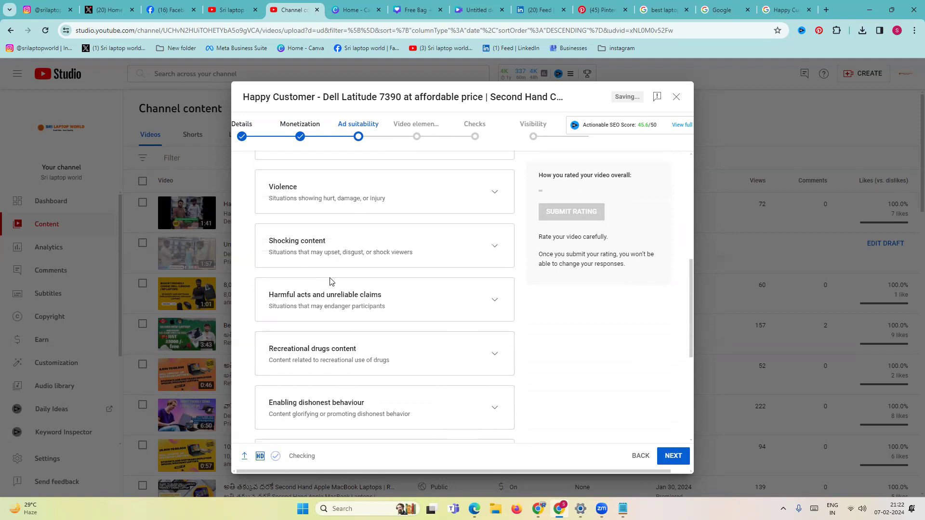
scroll(327, 289, down, 3)
Step: Rate the video as having none of the sensitive content, submit, and proceed to Video elements
click(295, 424)
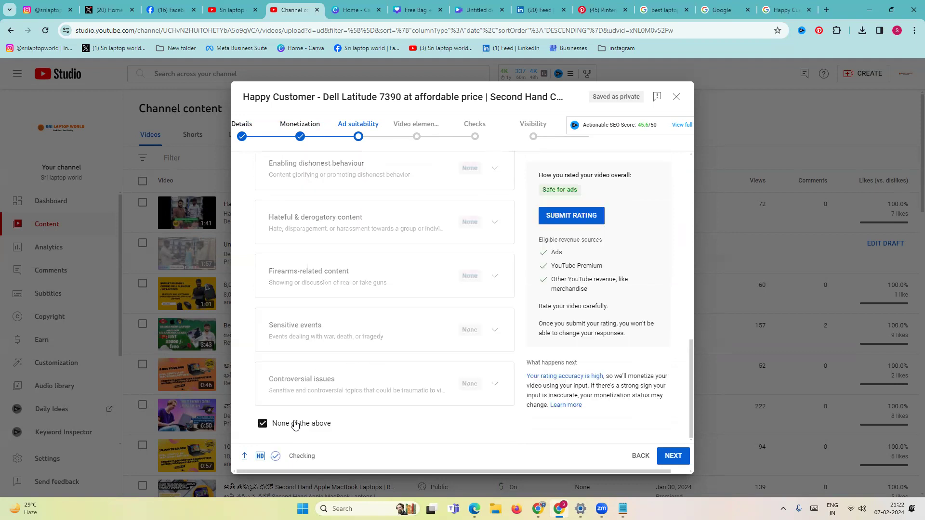
click(578, 220)
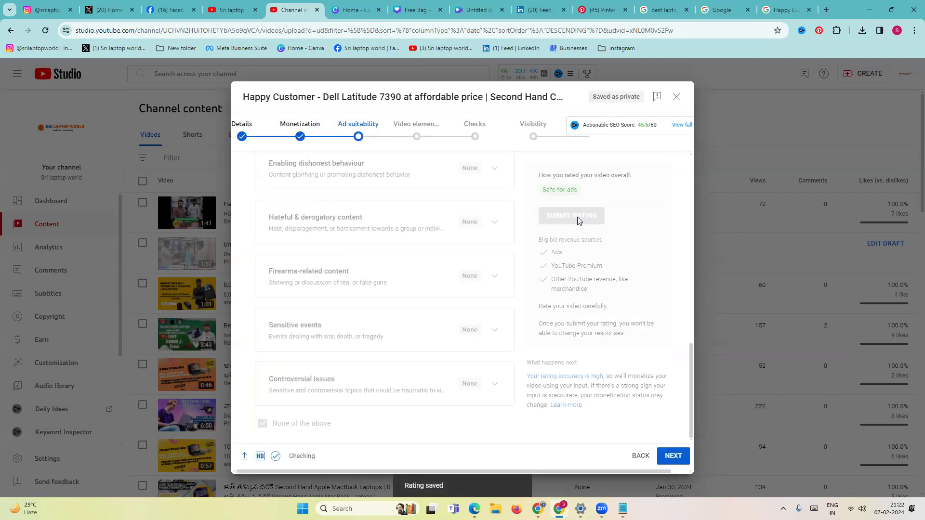
click(673, 456)
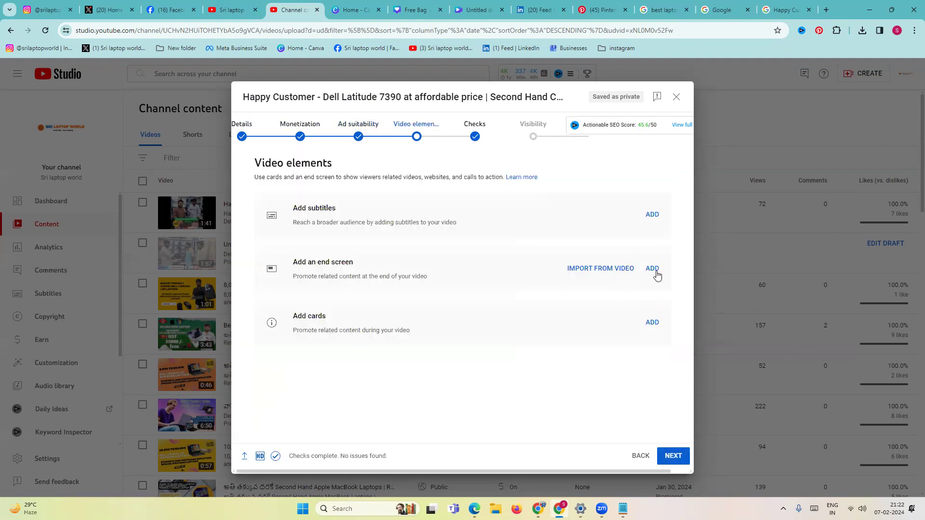
Step: Add an end screen with a most-recent-upload video and a subscribe element, and save it
click(653, 269)
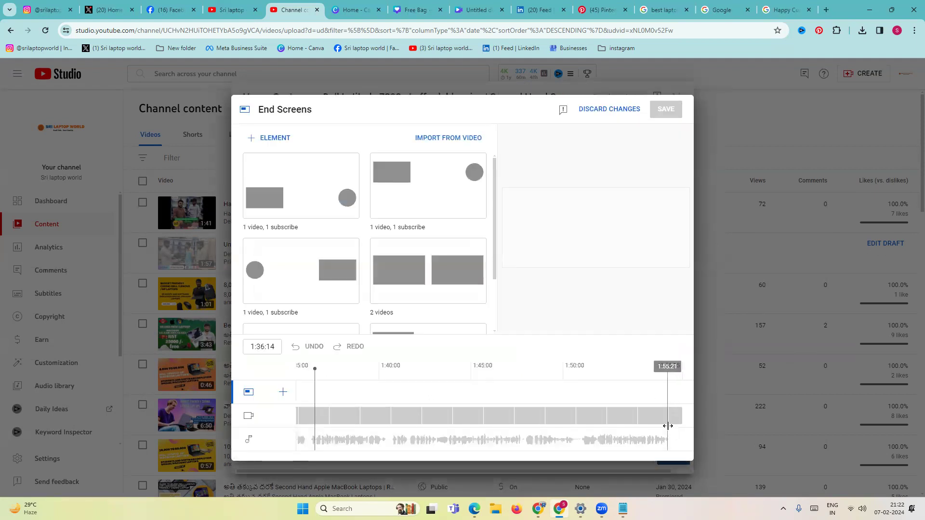
click(282, 392)
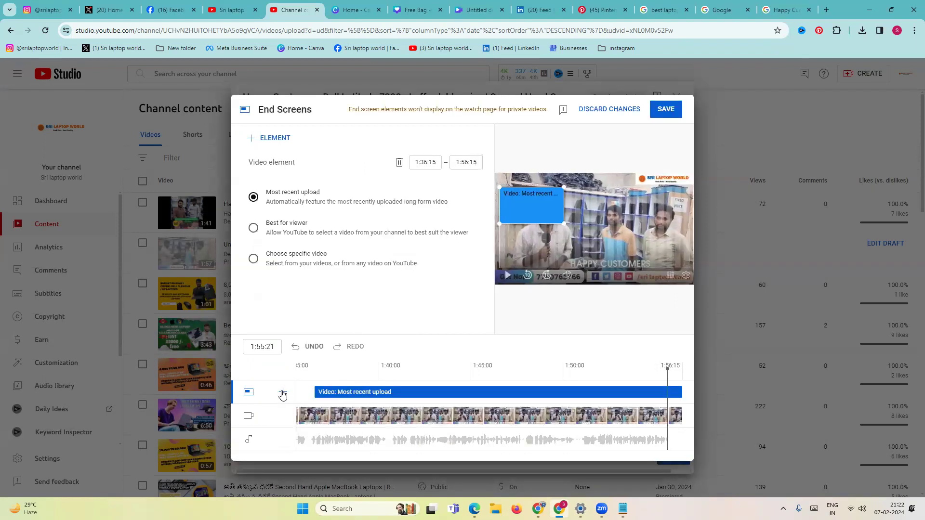
click(282, 391)
click(299, 417)
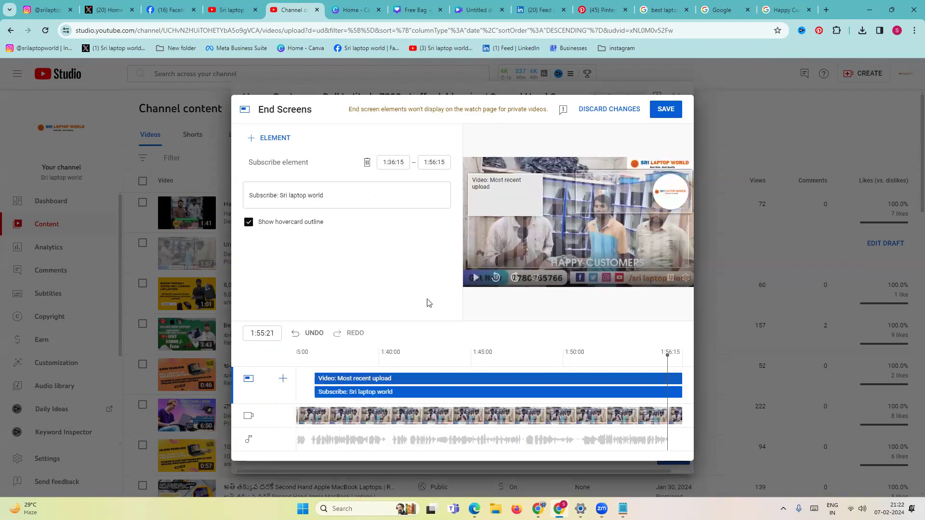
click(666, 109)
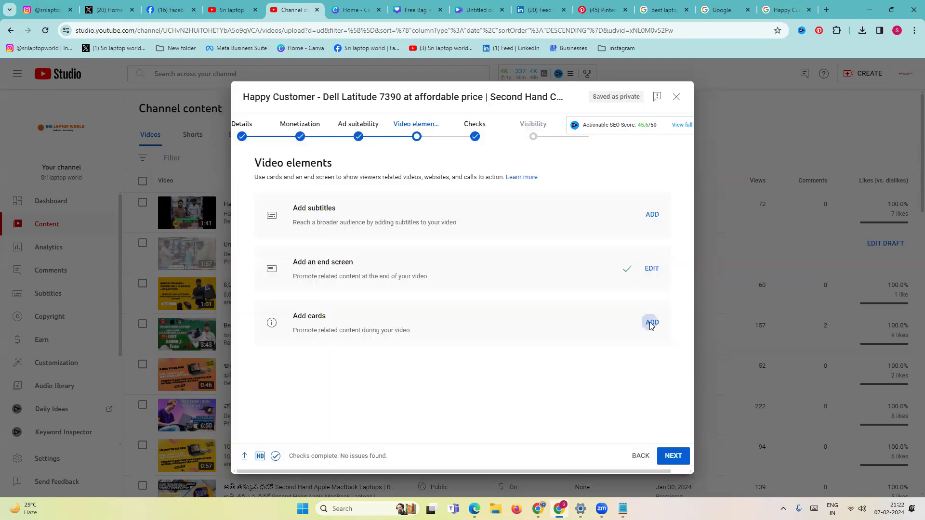
Step: Add video cards linking other uploads, including the 8,000 to 60,000 Dell video, and save them
click(650, 322)
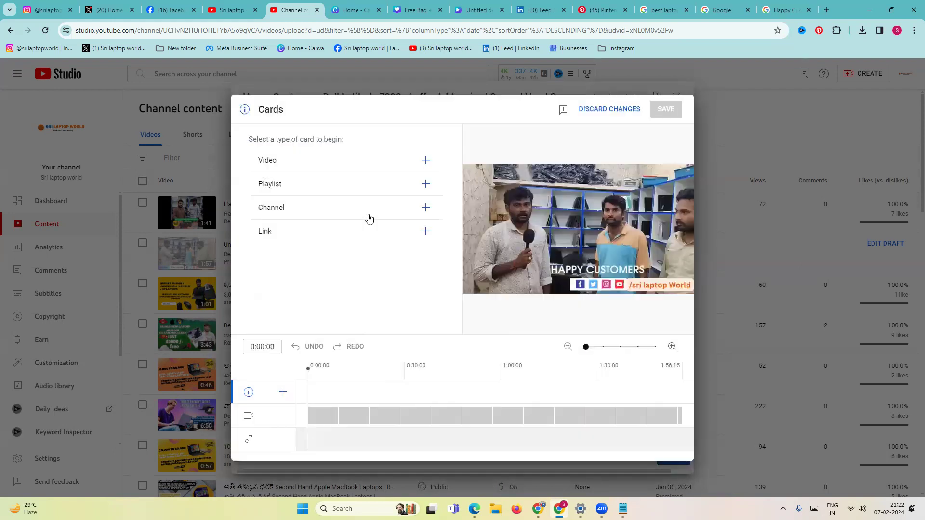
click(351, 169)
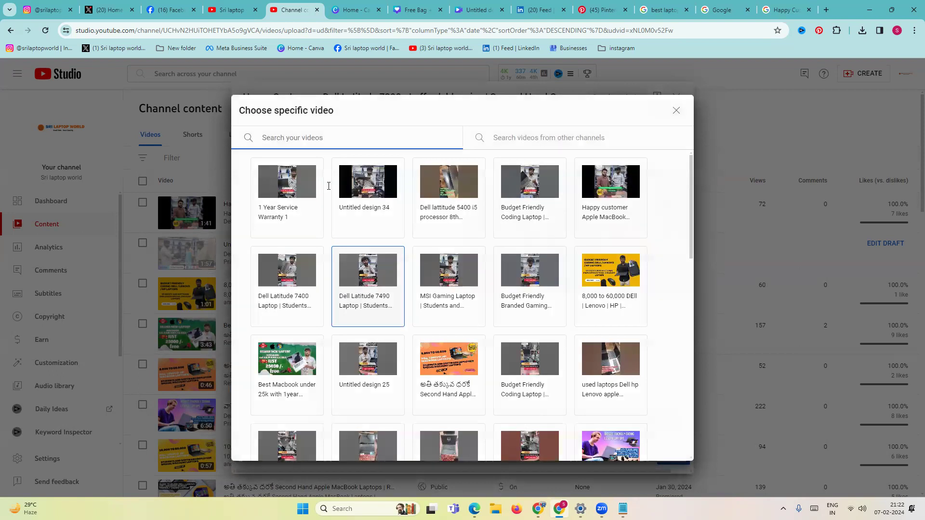
click(367, 283)
click(260, 138)
click(259, 136)
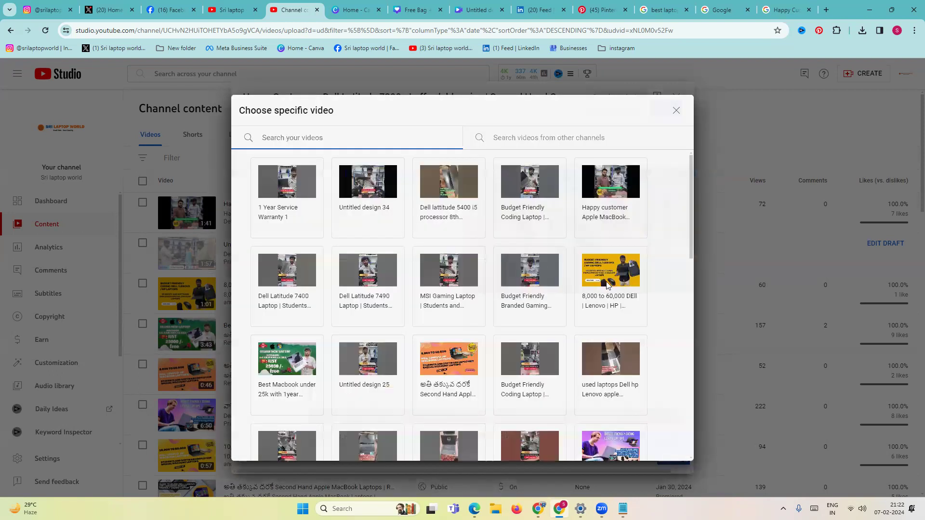
click(607, 286)
click(265, 139)
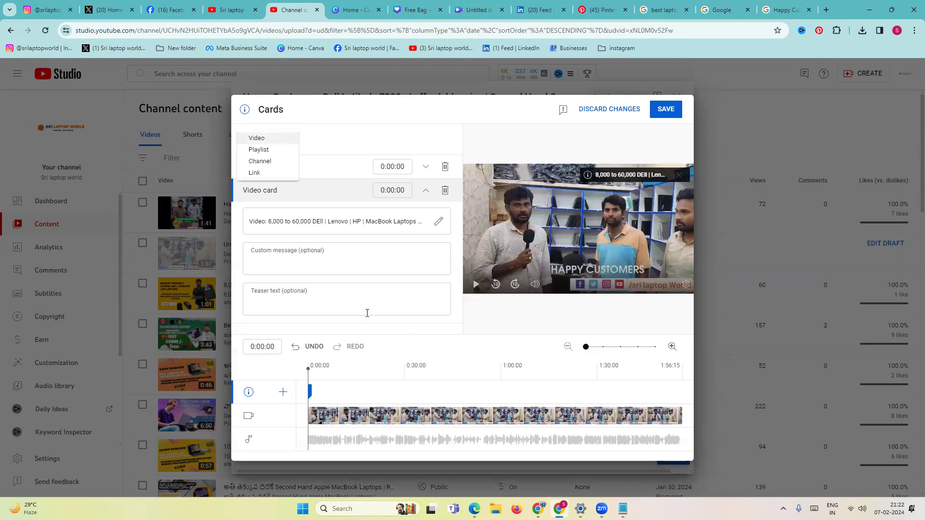
click(256, 138)
click(448, 364)
click(664, 109)
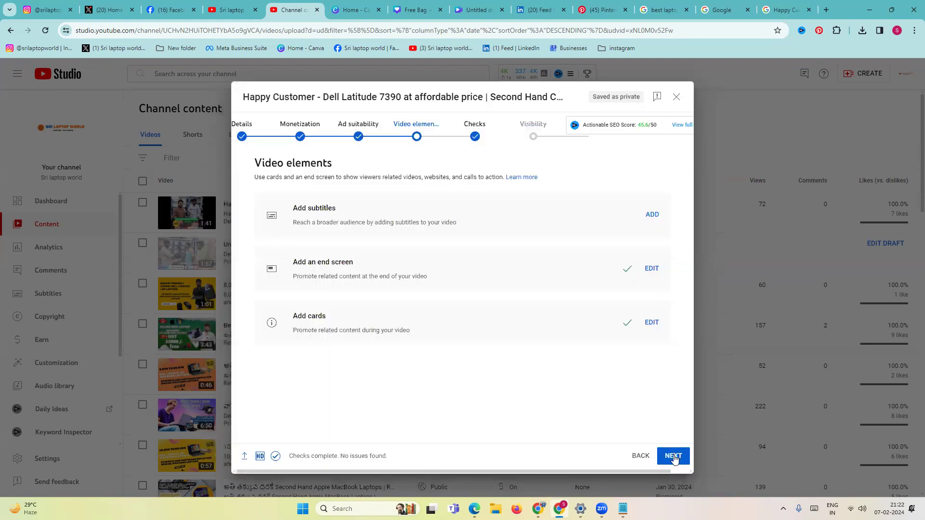
Step: Pass through Checks and Visibility and save the upload as private
click(673, 458)
click(673, 456)
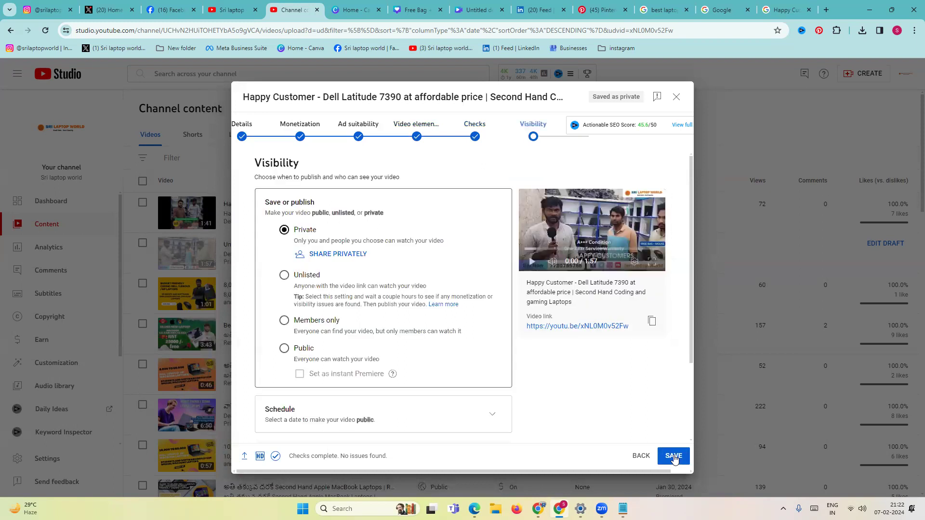
click(673, 456)
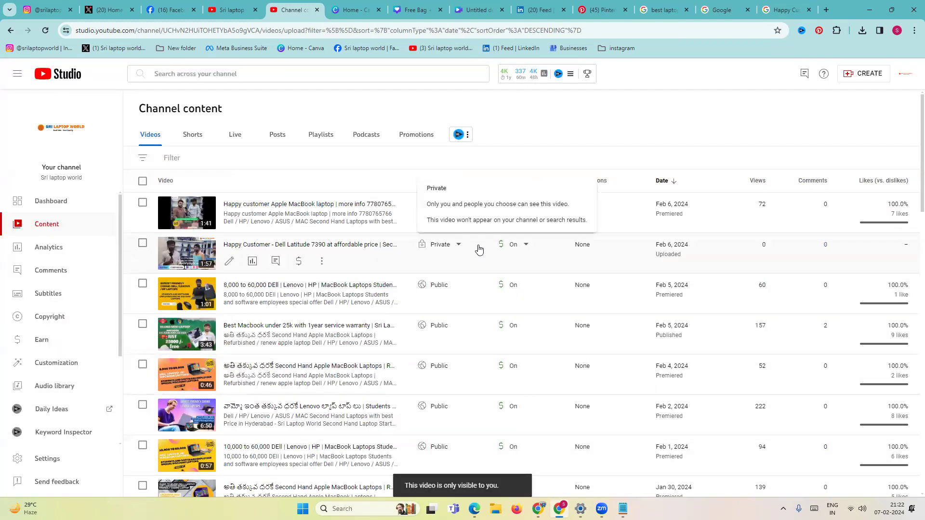
Step: Make the Dell Latitude 7390 video Public as an instant Premiere and publish it
click(457, 244)
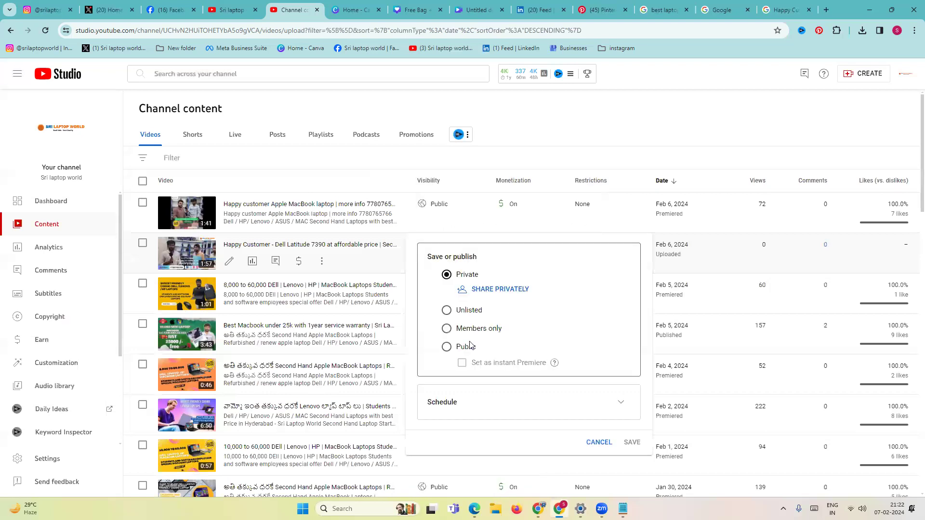
click(470, 345)
click(481, 347)
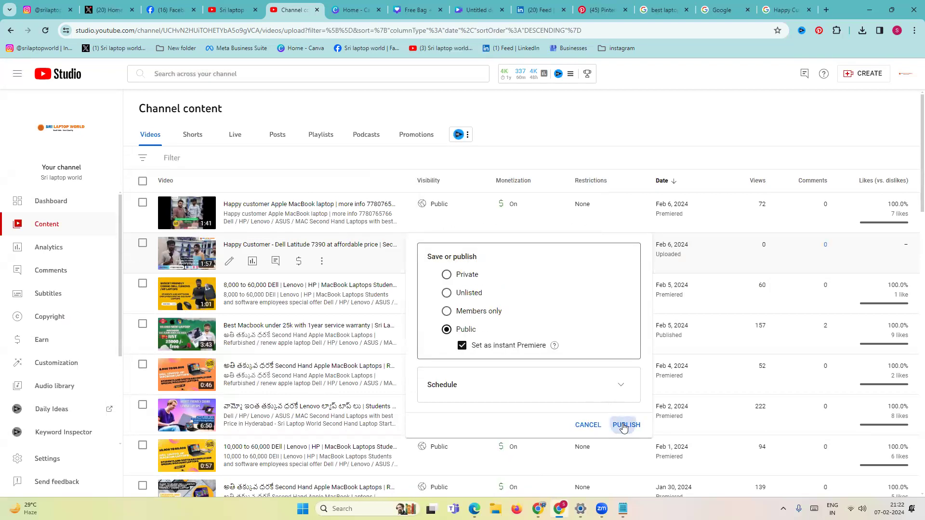
click(627, 425)
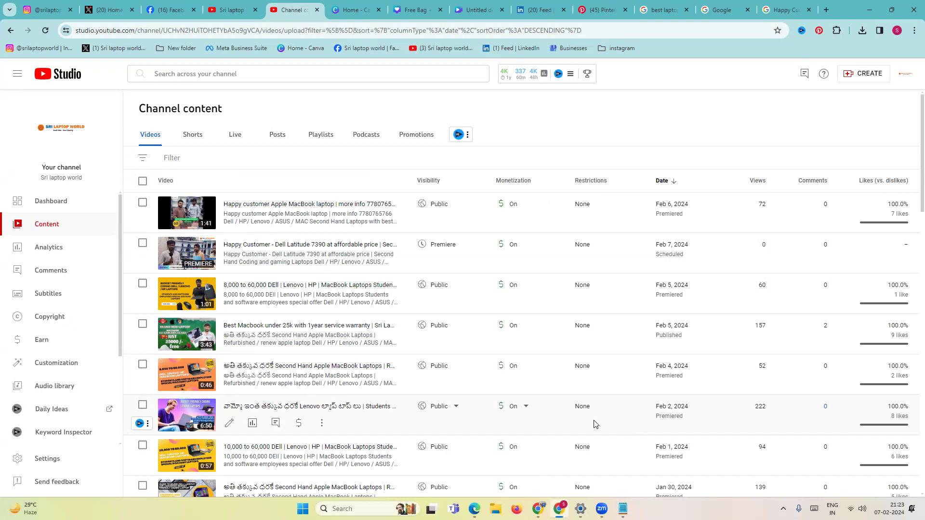
Step: Start a Community post on the channel with the Dell Latitude 7390 video attached
click(232, 8)
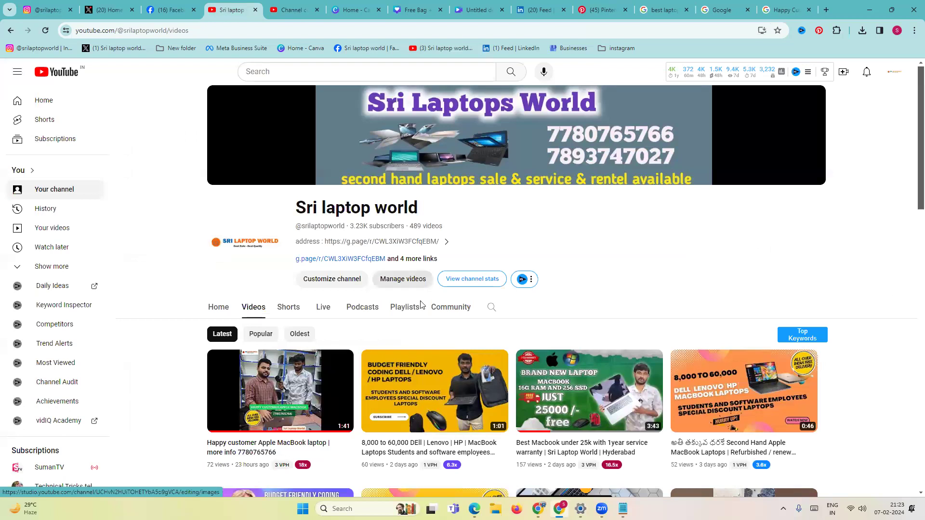
click(441, 309)
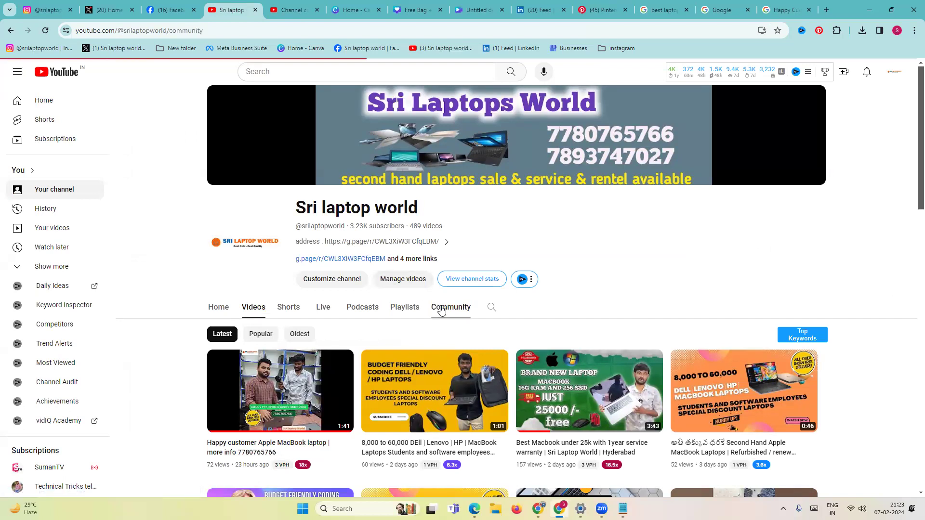
scroll(437, 307, down, 1)
click(435, 298)
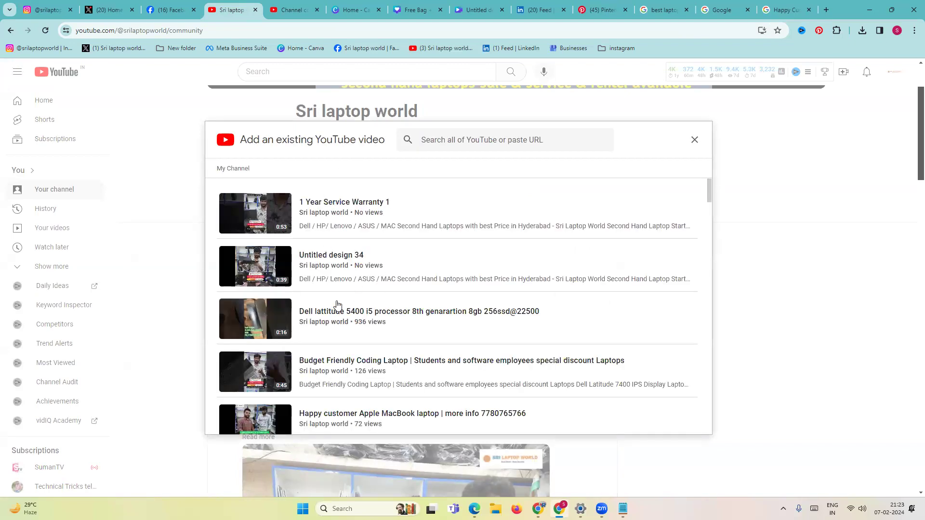
scroll(337, 310, down, 2)
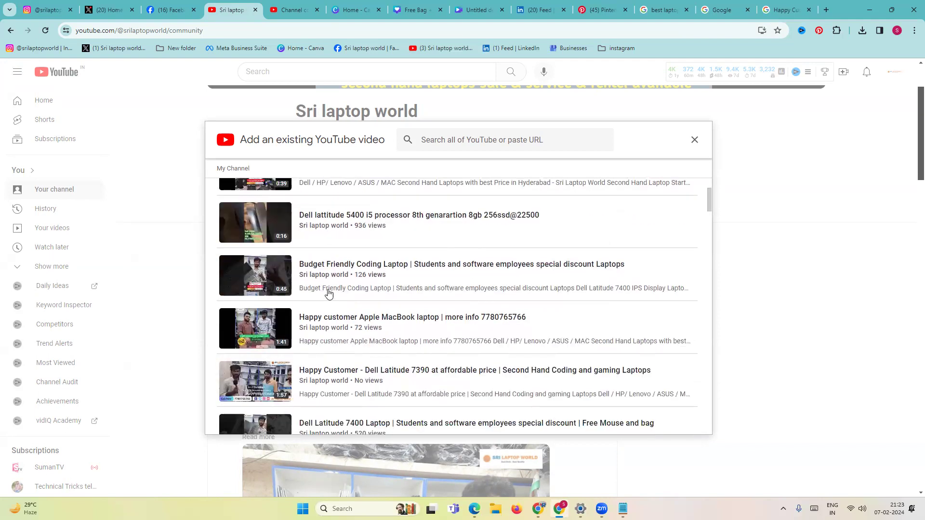
scroll(325, 294, up, 2)
scroll(328, 293, down, 3)
click(329, 293)
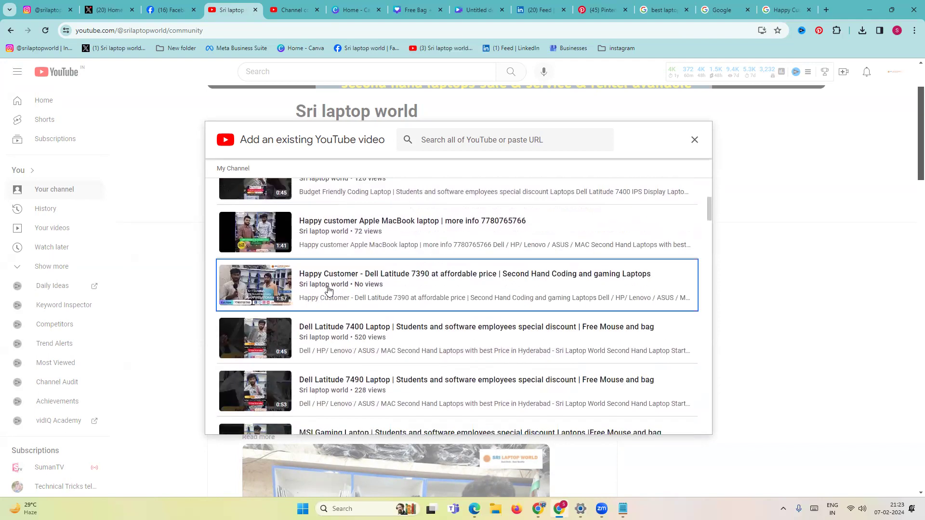
click(683, 420)
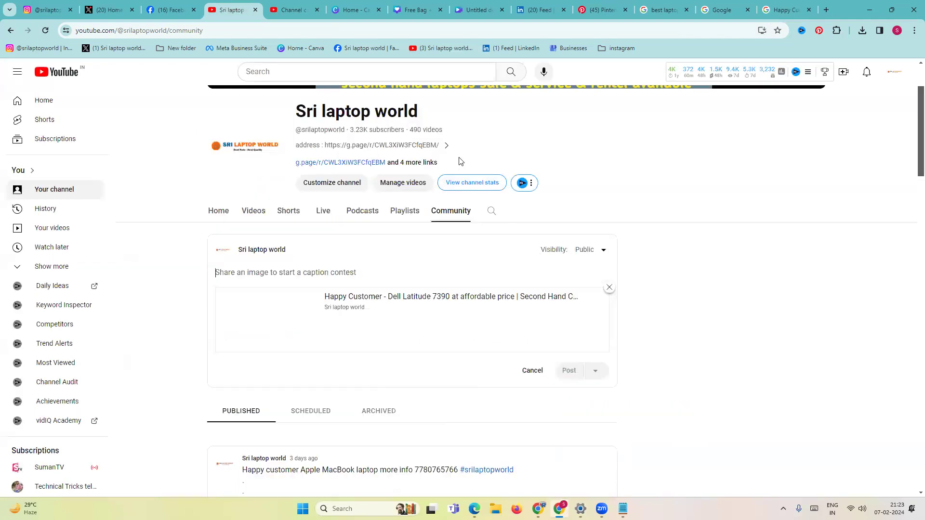
Step: Copy the video title from the search tab, paste it as the post text and publish the post
click(786, 10)
click(313, 82)
double_click(312, 82)
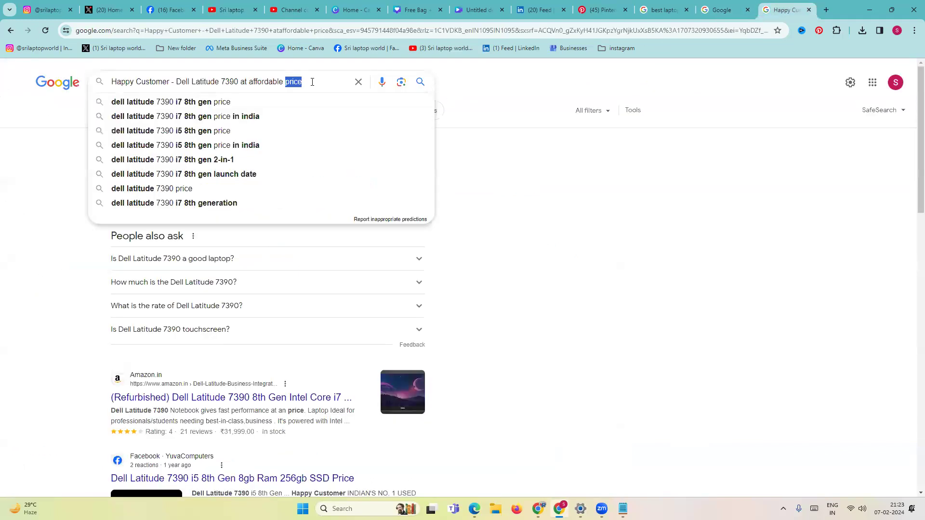
triple_click(312, 82)
key(ctrl+c)
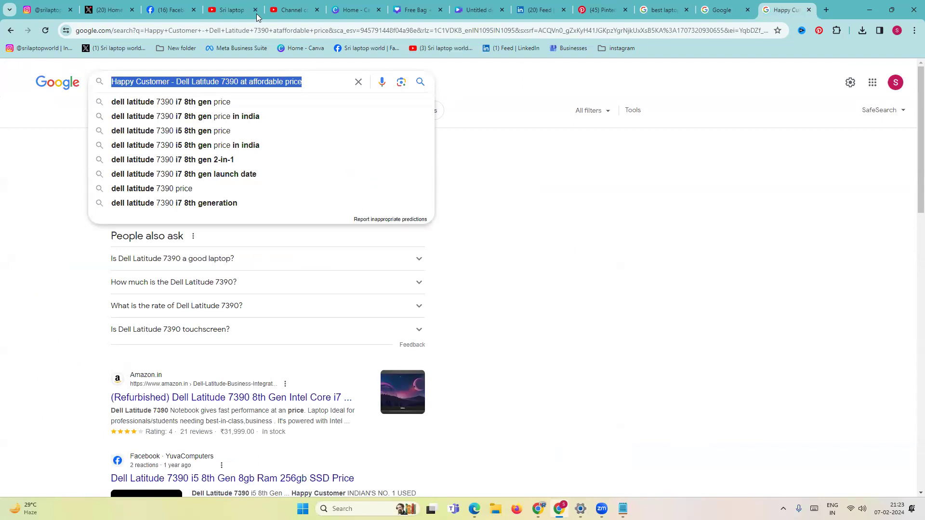
click(256, 14)
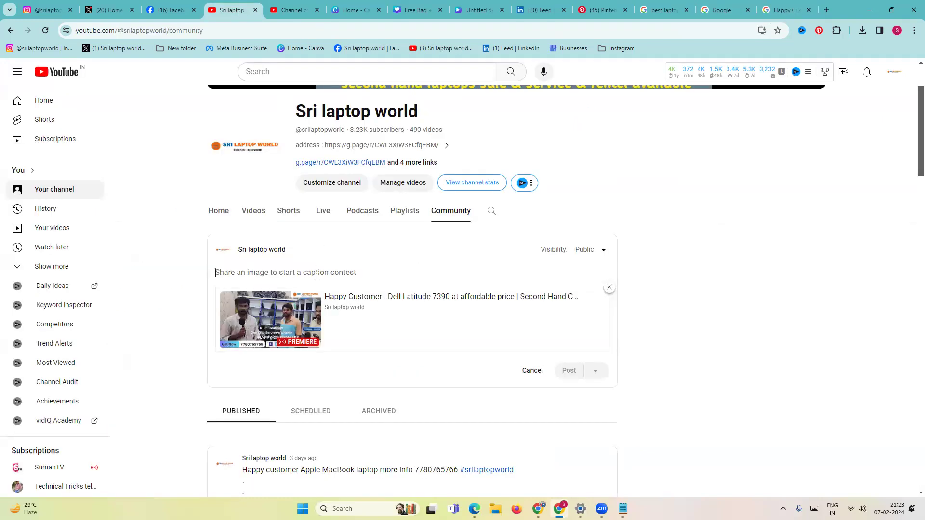
key(ctrl+v)
click(569, 371)
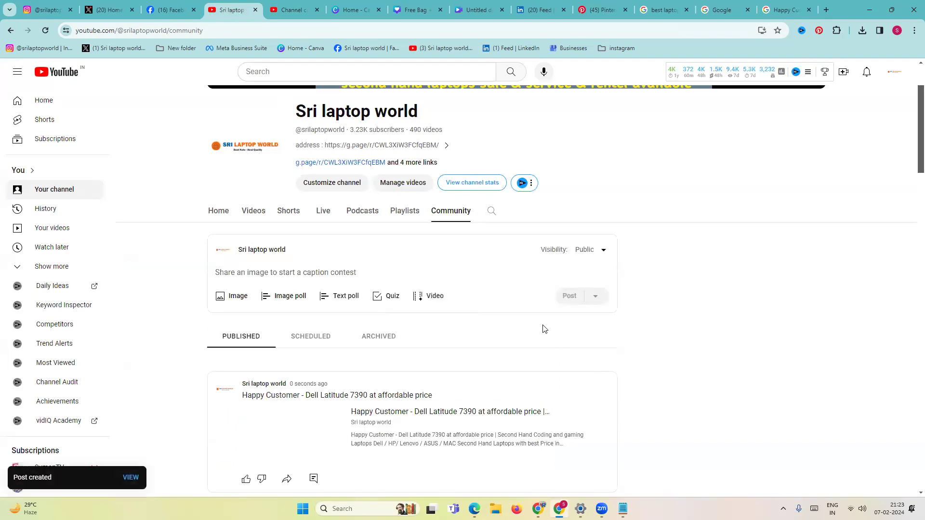
scroll(470, 327, down, 1)
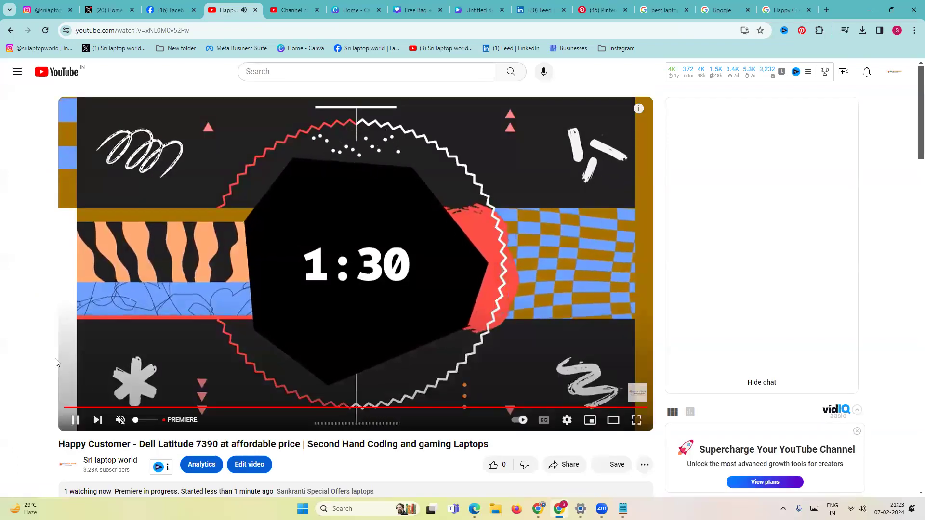
scroll(58, 364, down, 3)
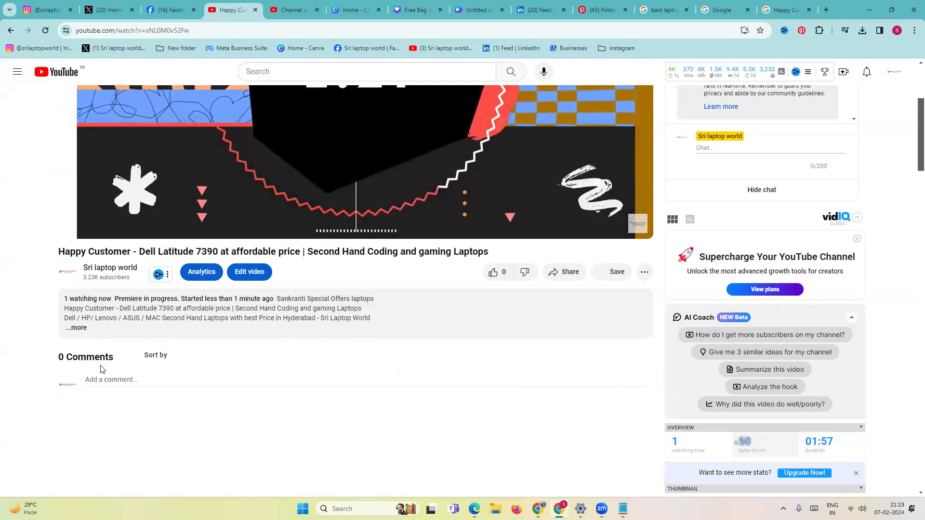
Step: Post a comment on the premiere with the title and a call-or-WhatsApp contact note
click(112, 379)
key(ctrl+v)
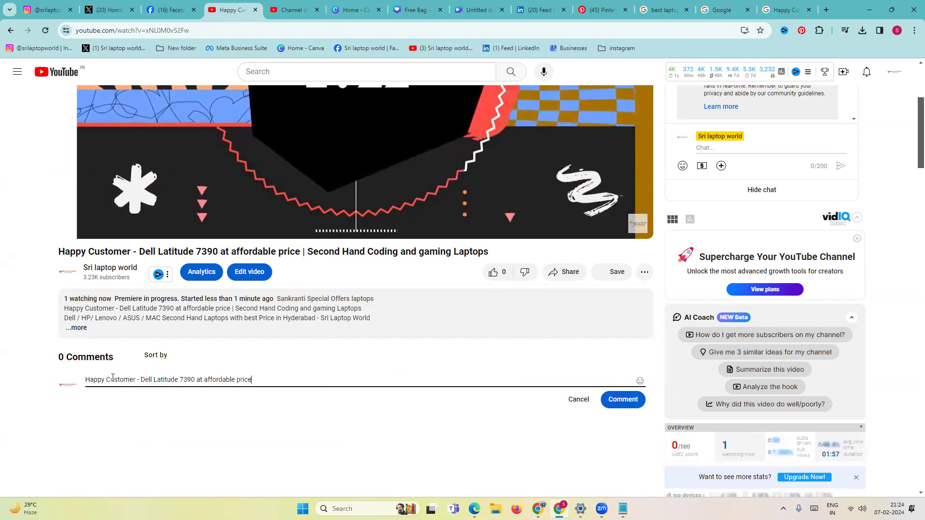
key(BackSpace)
key(BackSpace)
key(BackSpace)
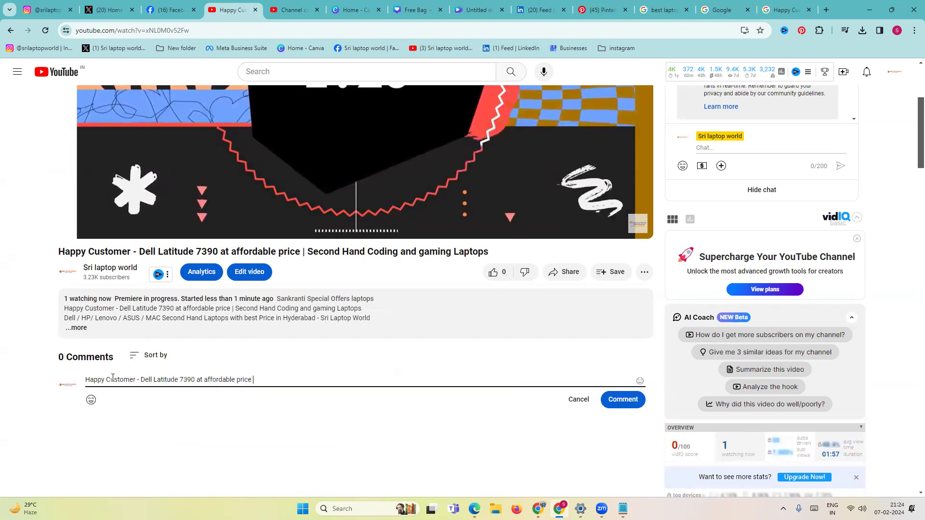
text(- more )
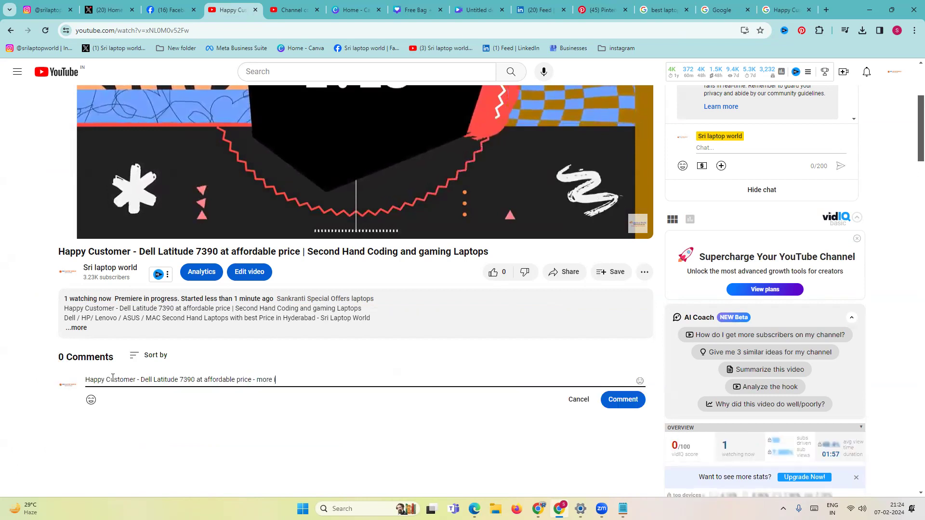
text(nfo c)
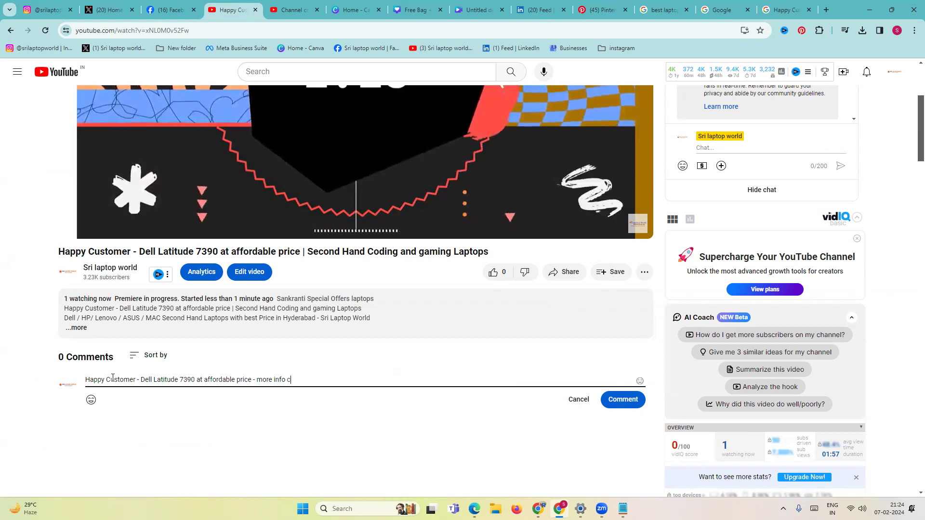
text(all o)
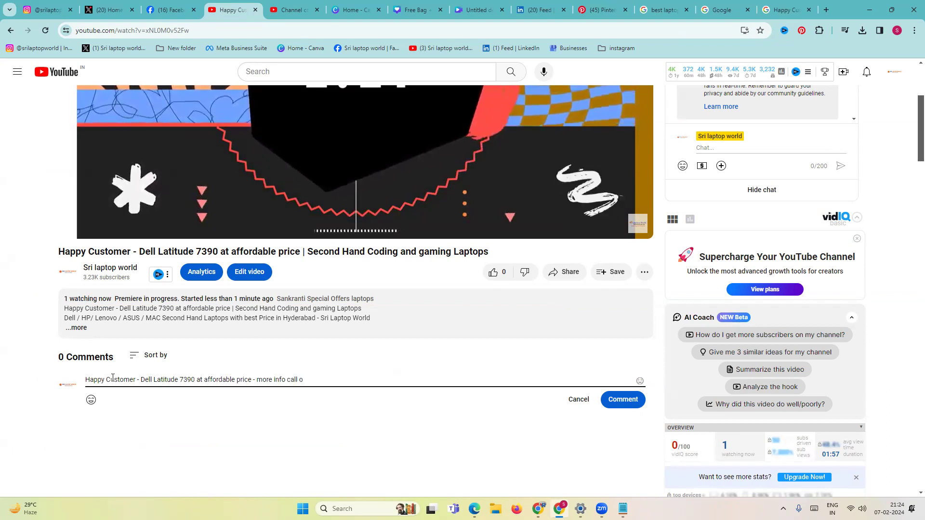
text(er whatsa)
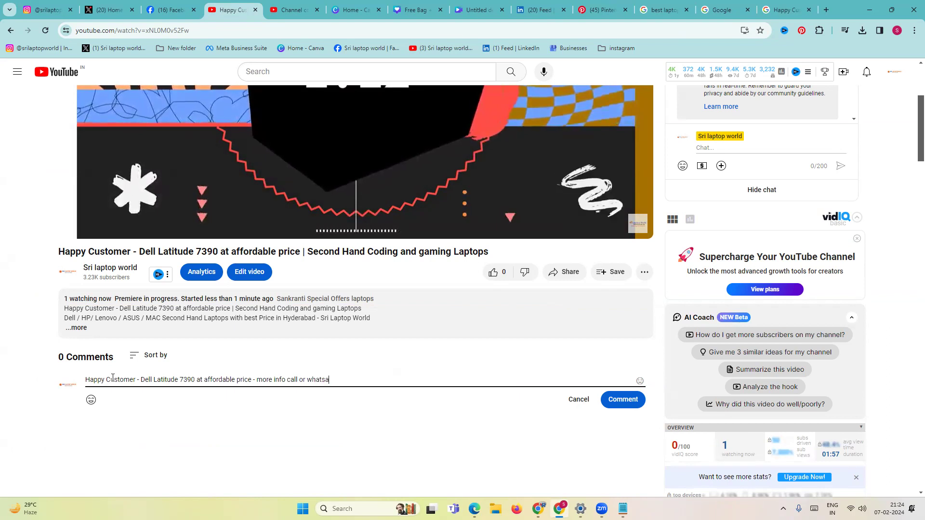
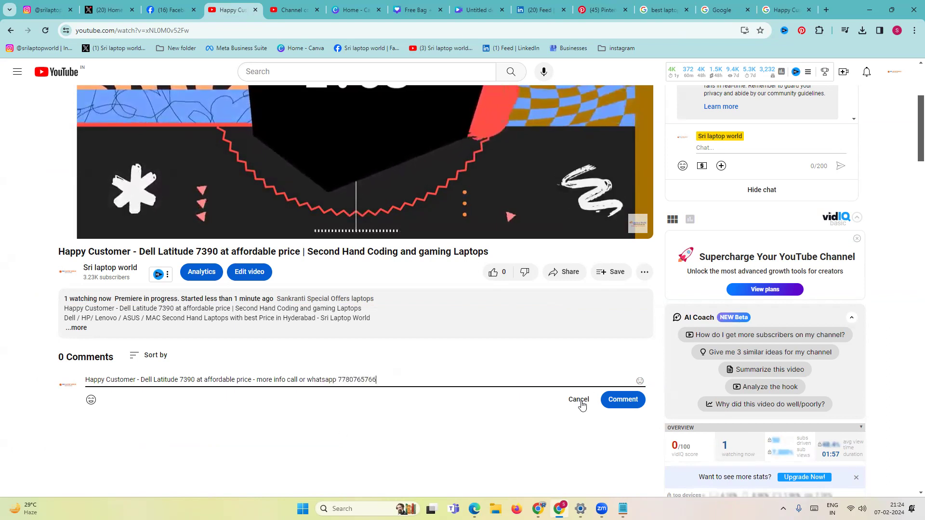
click(623, 400)
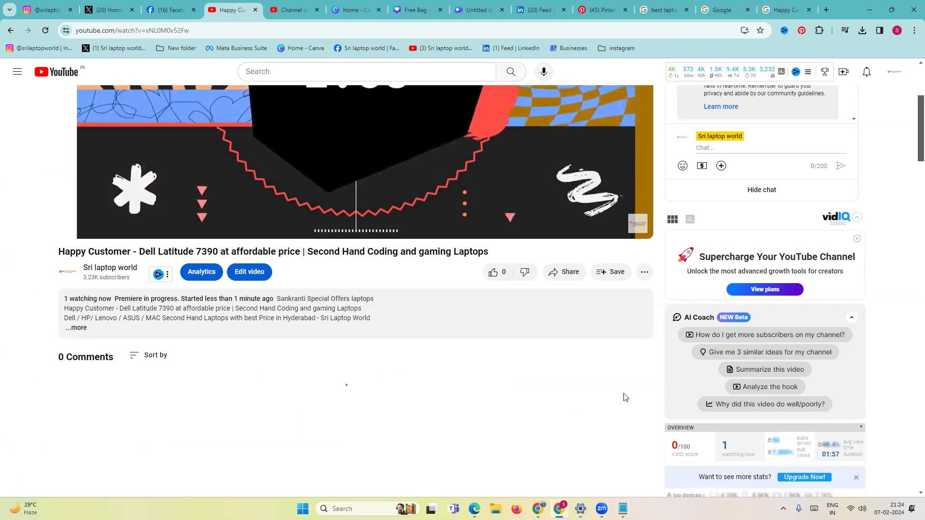
Step: Pin the posted comment on the video
click(644, 420)
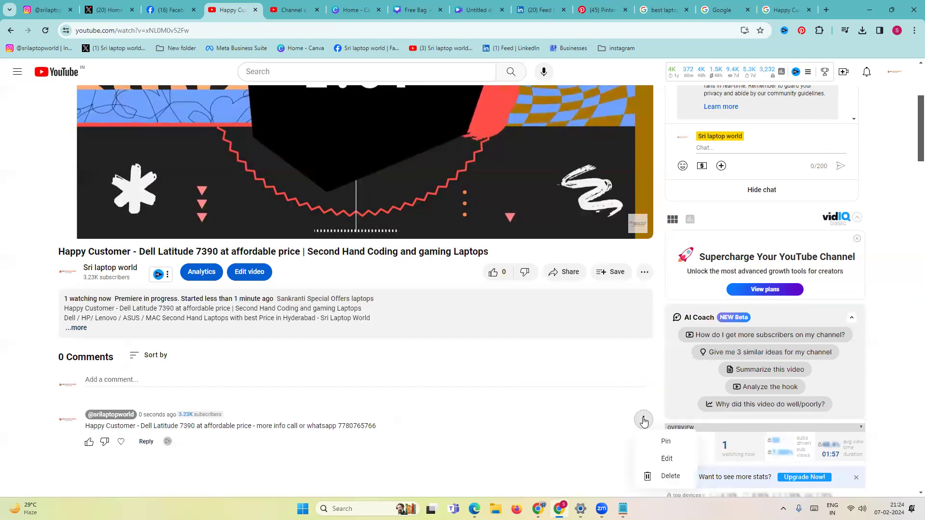
click(659, 441)
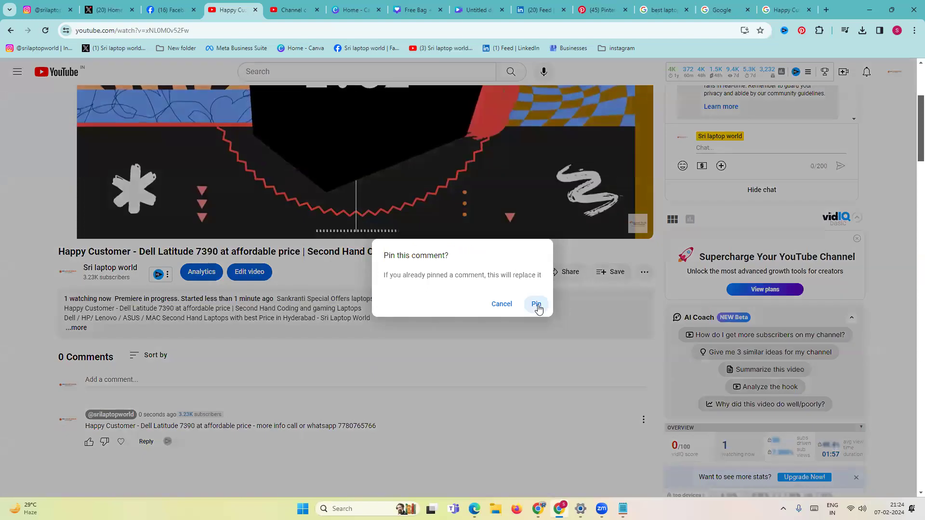
click(537, 304)
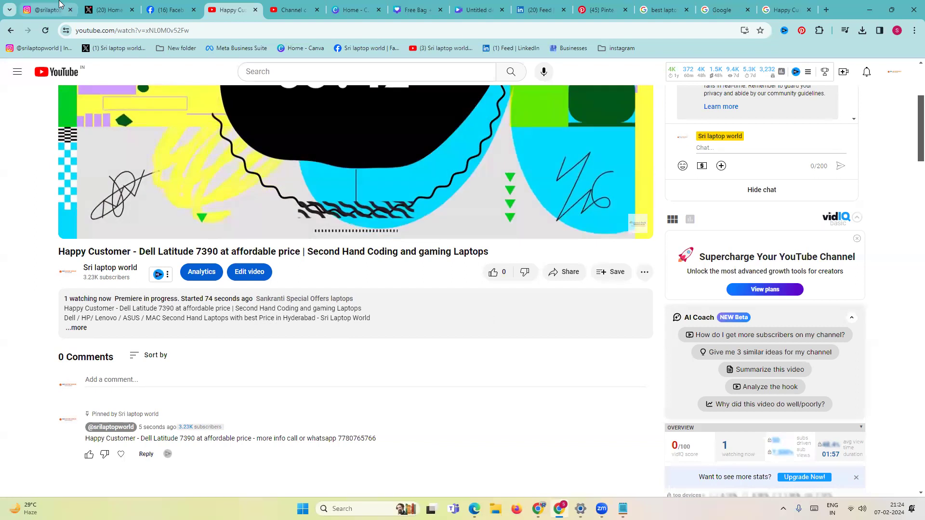
Step: Copy the locations and links from the Instagram post caption
key(ctrl+1)
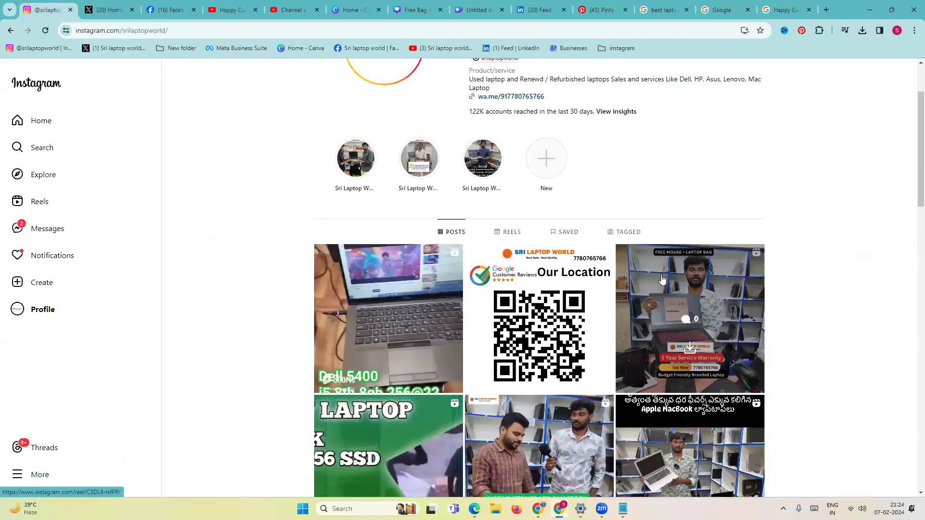
click(662, 279)
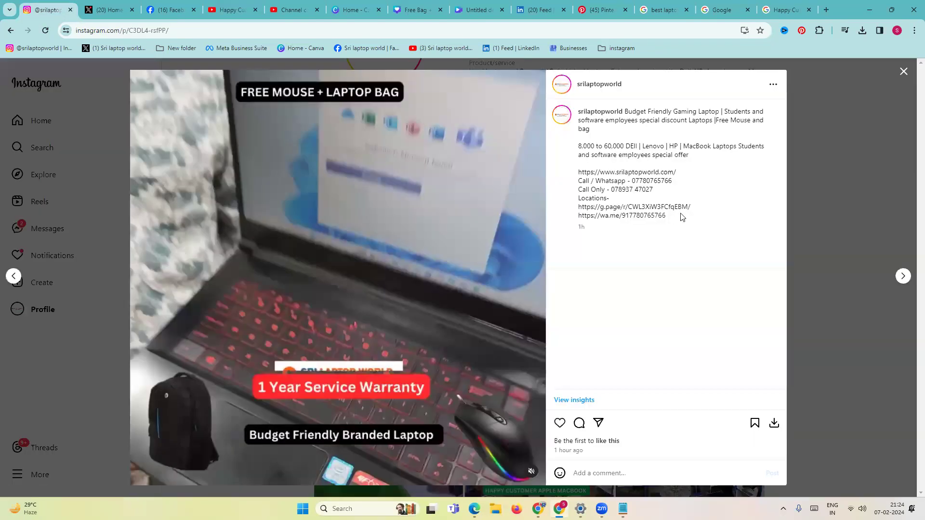
drag(667, 217, 577, 197)
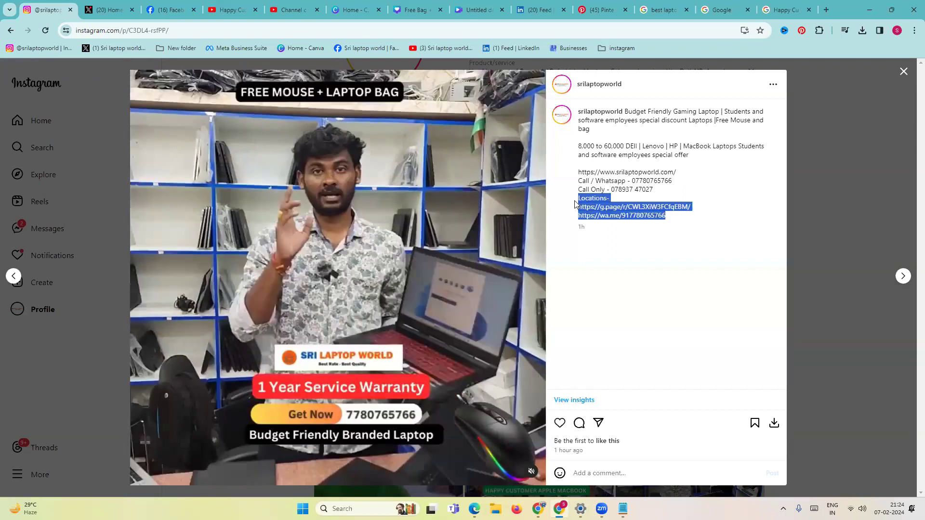
Step: Edit the pinned comment to add the Locations section with maps and WhatsApp links, and save
click(222, 6)
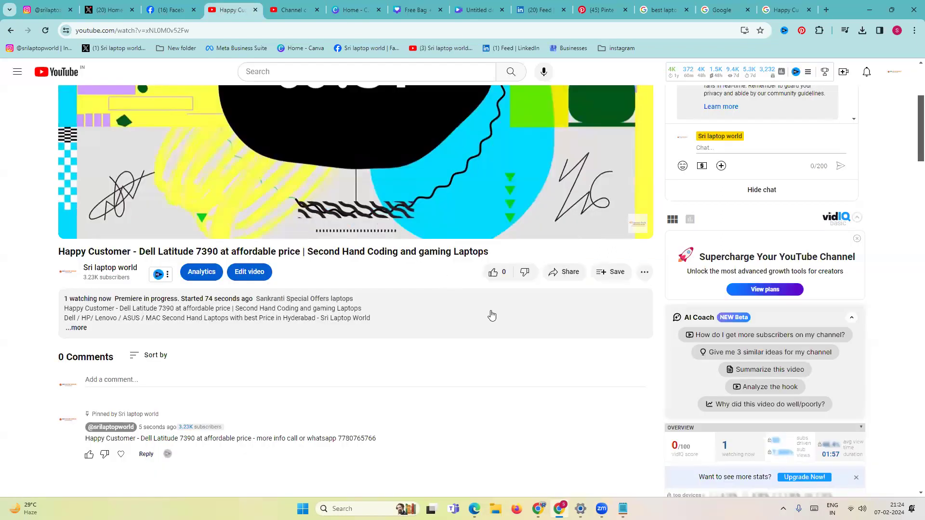
click(644, 421)
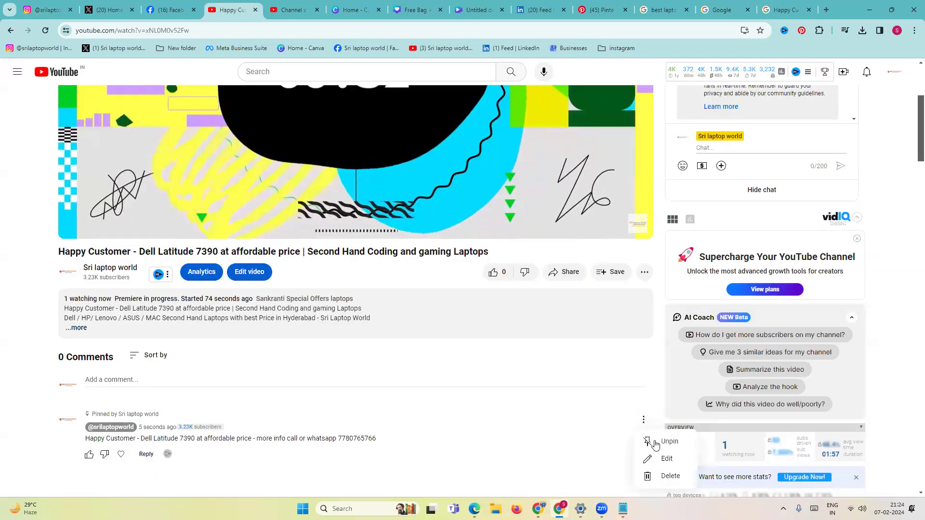
click(655, 460)
key(Return)
key(Return)
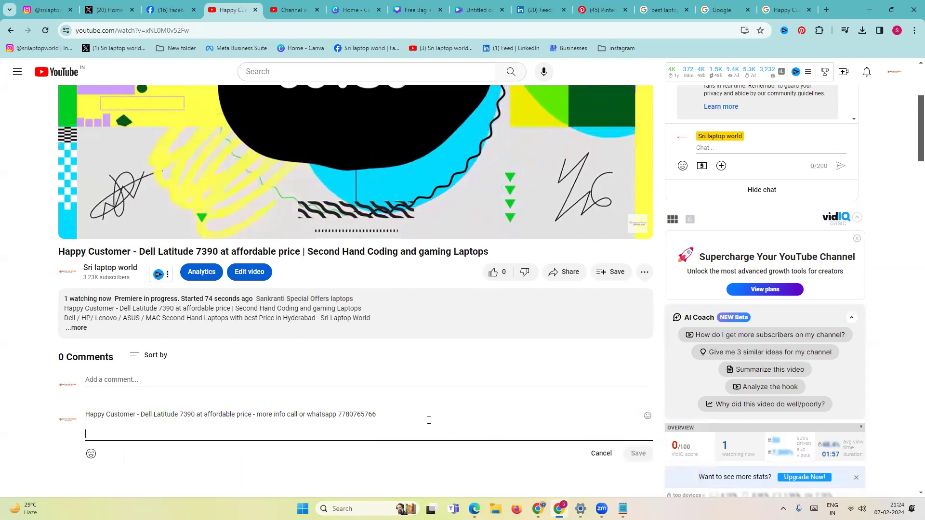
key(ctrl+v)
click(620, 478)
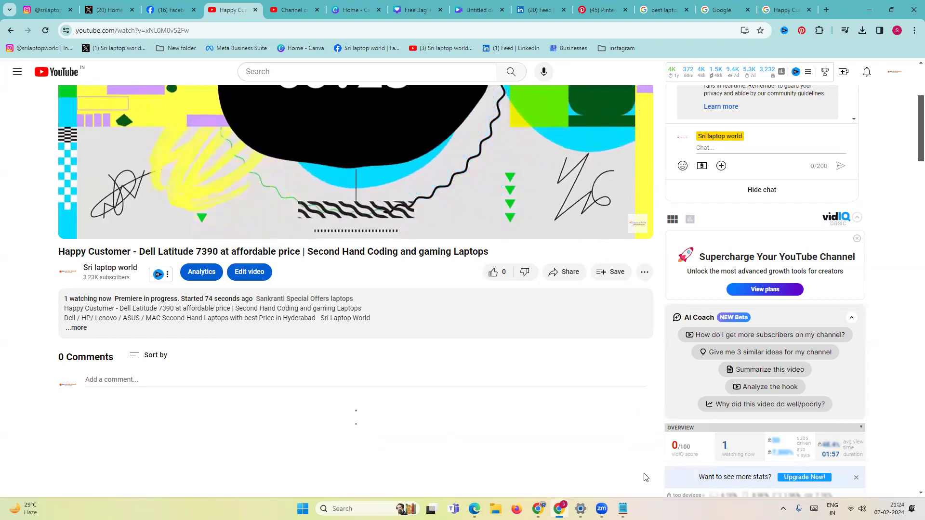
scroll(304, 327, down, 2)
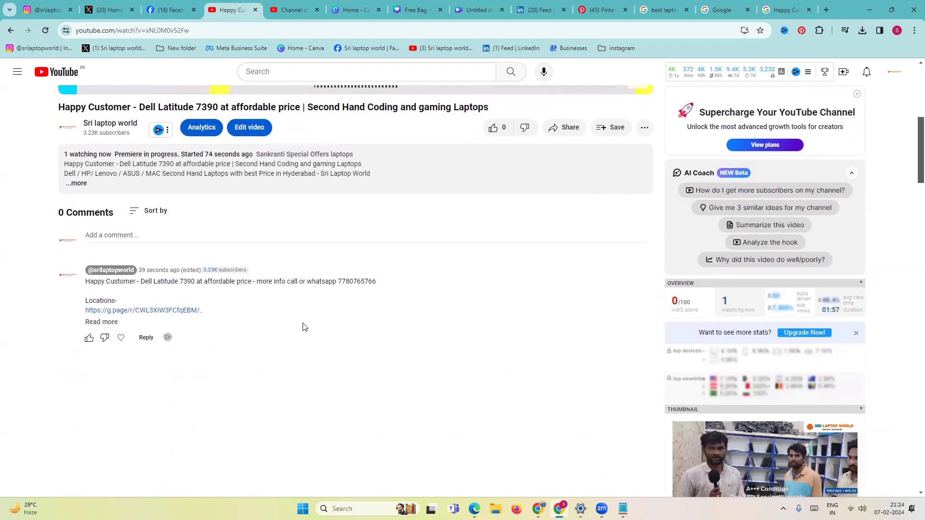
Step: Re-pin the edited comment and go to the channel's Community page
click(107, 322)
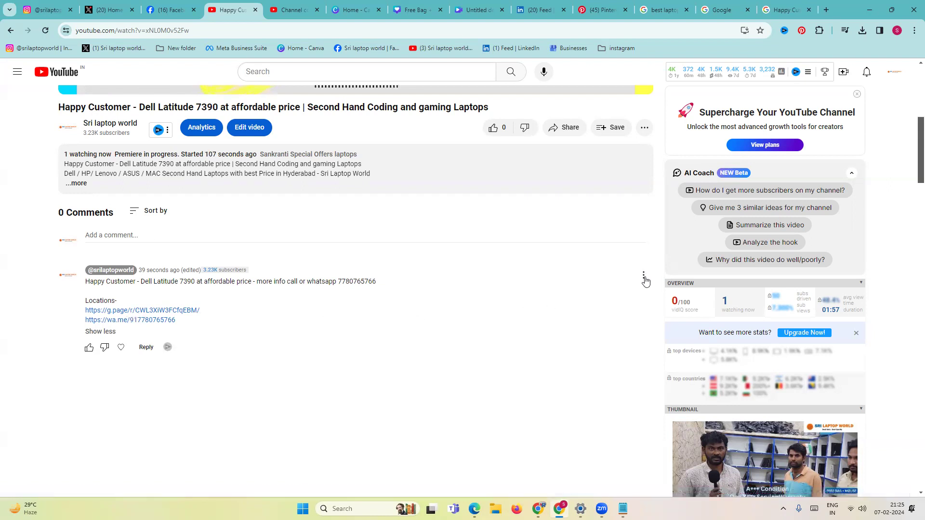
click(644, 276)
click(660, 301)
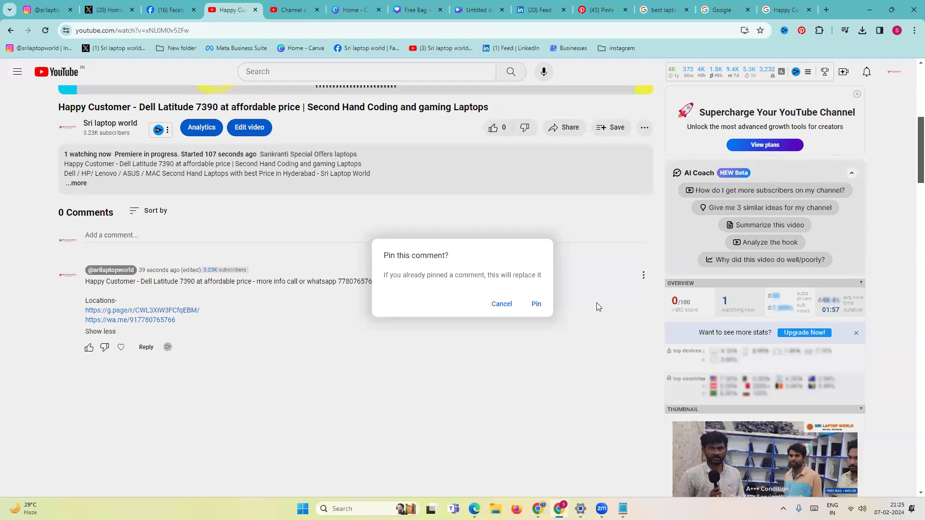
click(535, 303)
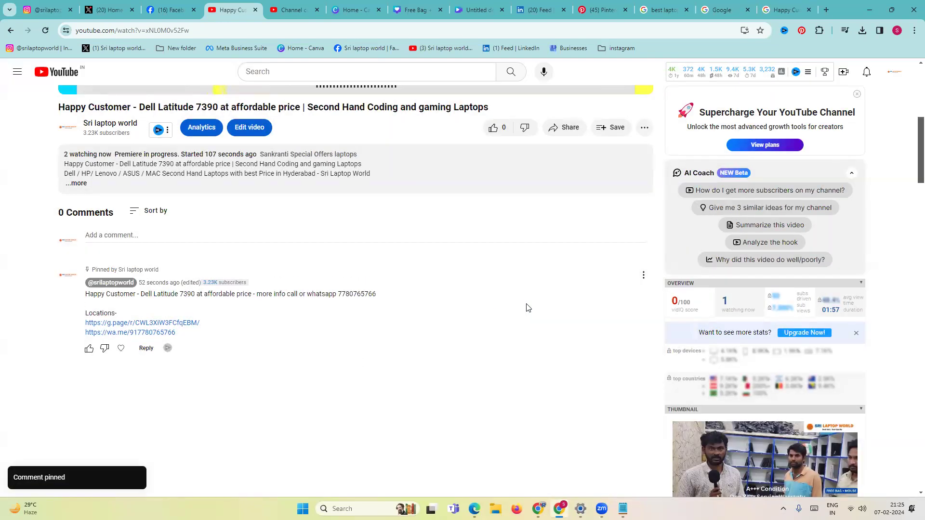
click(8, 33)
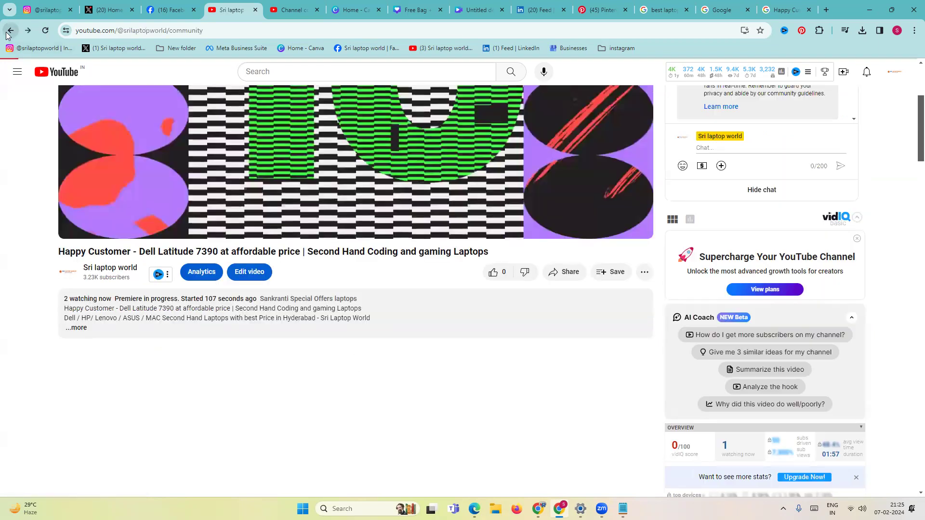